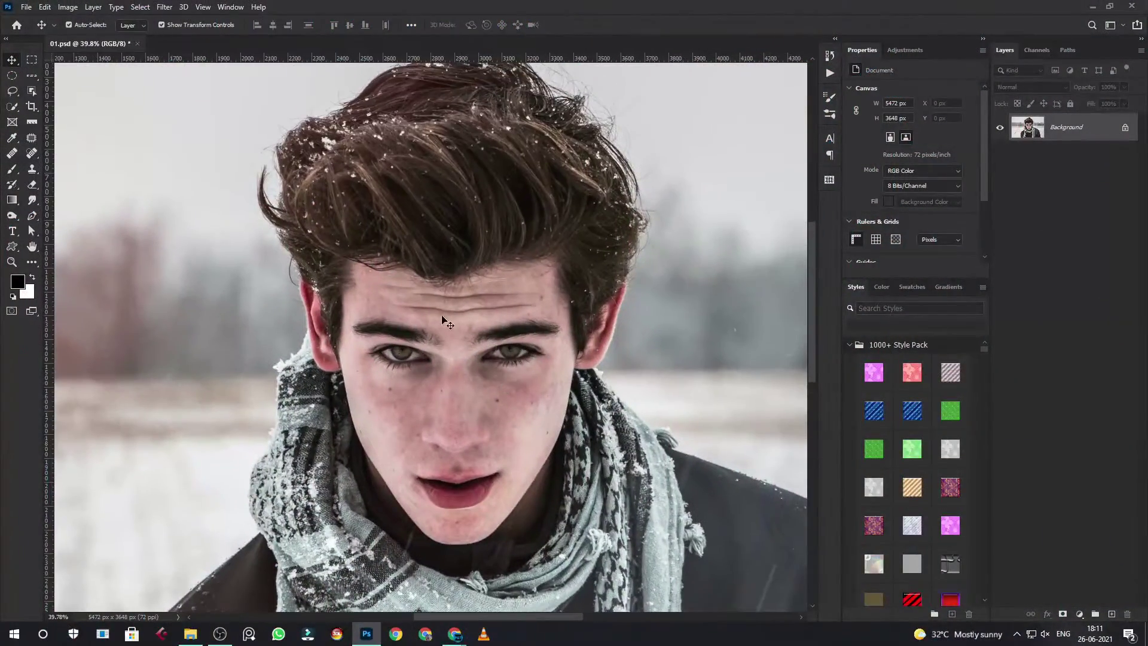
# Step: Add a new empty layer and select a rectangle covering the face and neck
pyautogui.scroll(1, 470, 389)
pyautogui.press('m')
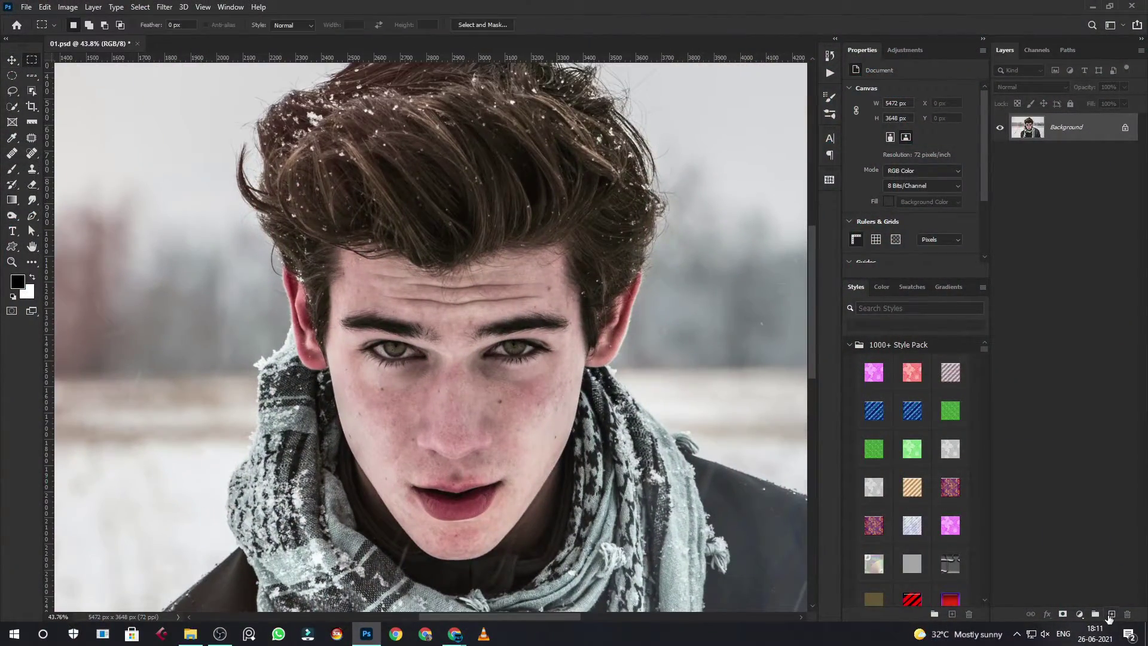
pyautogui.click(1111, 613)
pyautogui.scroll(-2, 138, 143)
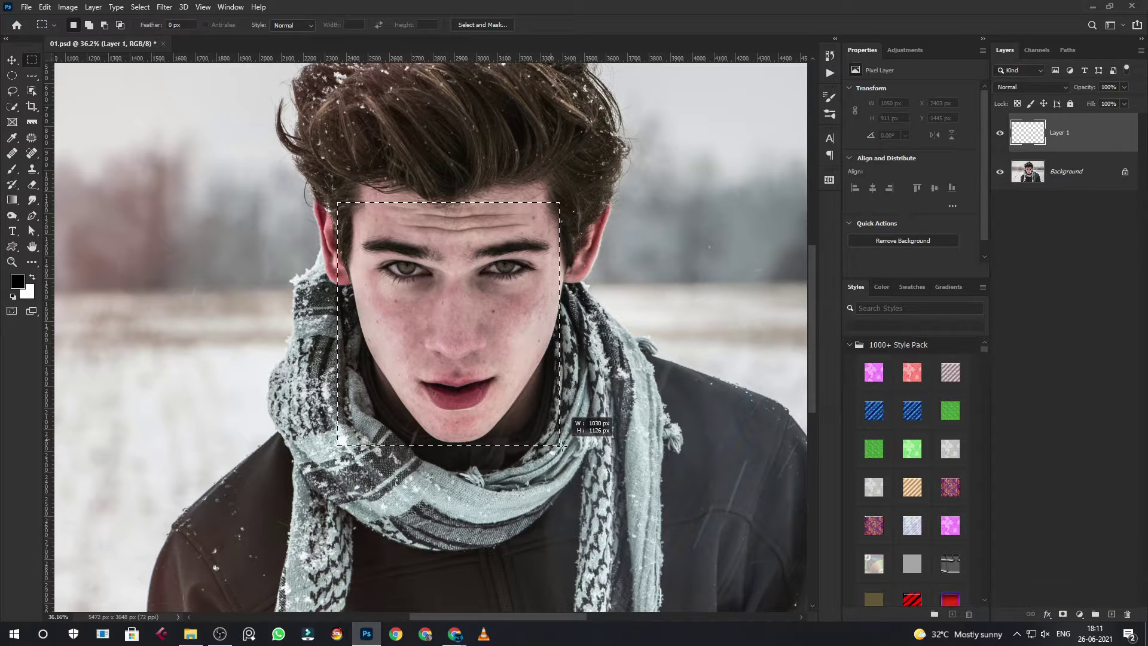
pyautogui.moveTo(394, 312); pyautogui.dragTo(580, 463)
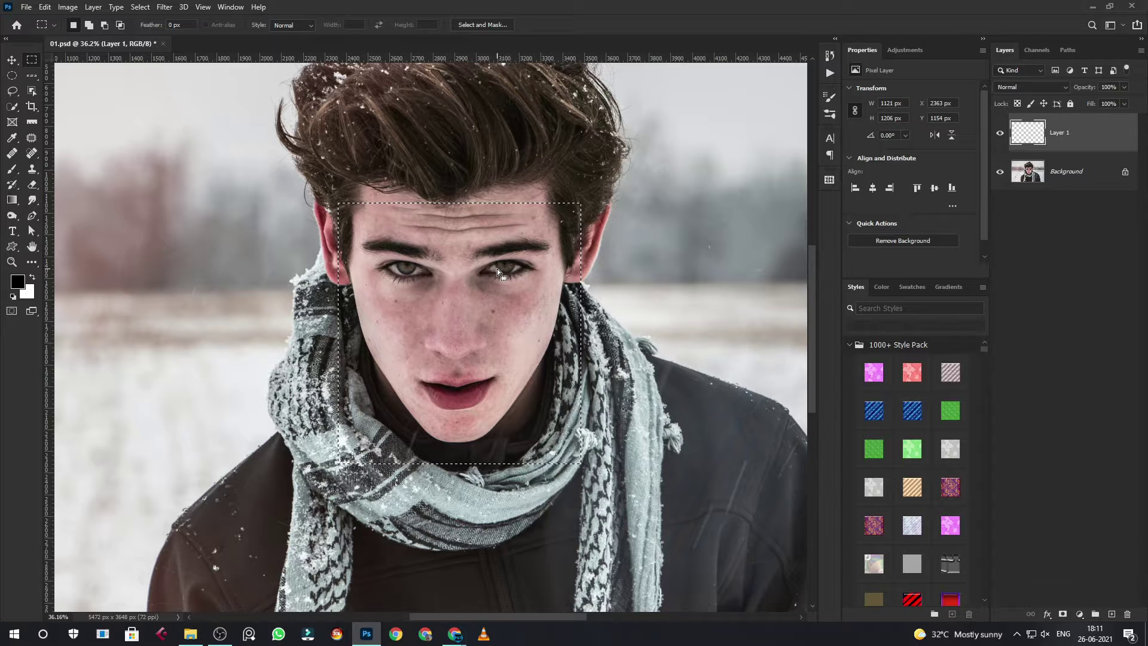
# Step: Fill the selection with mid-grey #8f8f8f and deselect
pyautogui.click(16, 281)
pyautogui.click(713, 173)
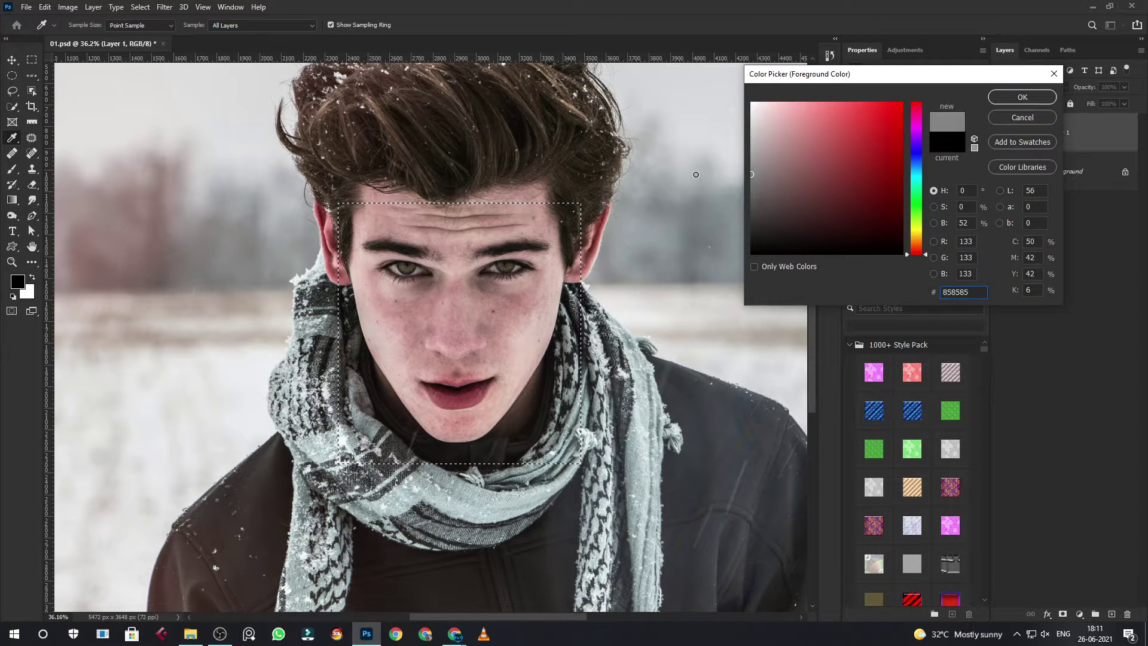
pyautogui.write('56')
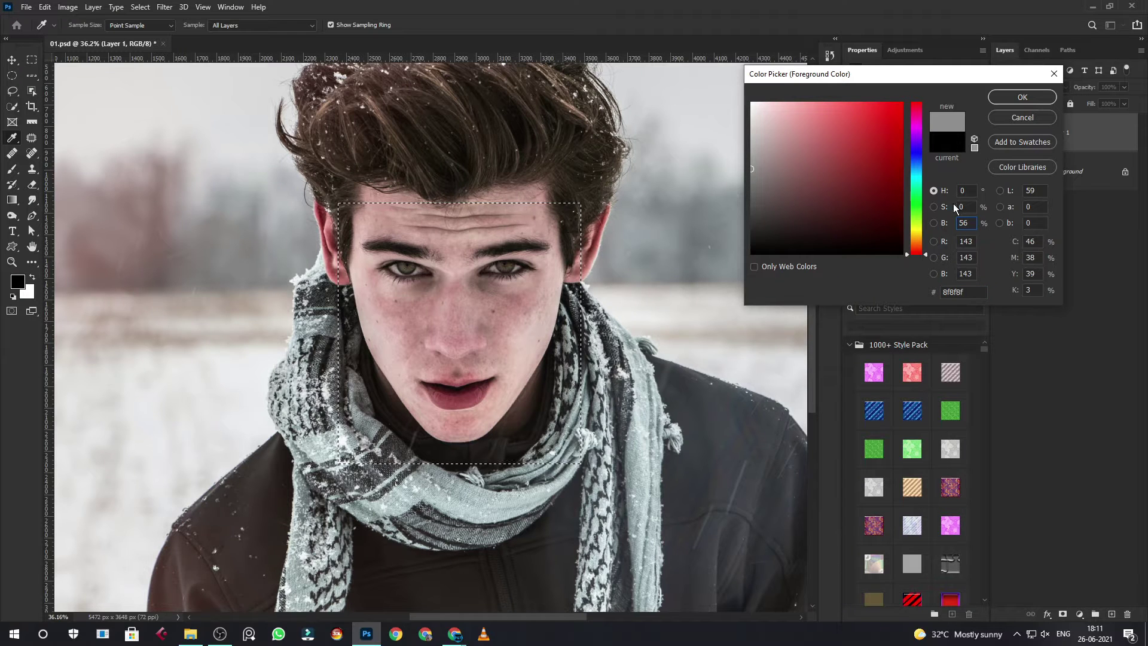
pyautogui.click(1010, 100)
pyautogui.press('m')
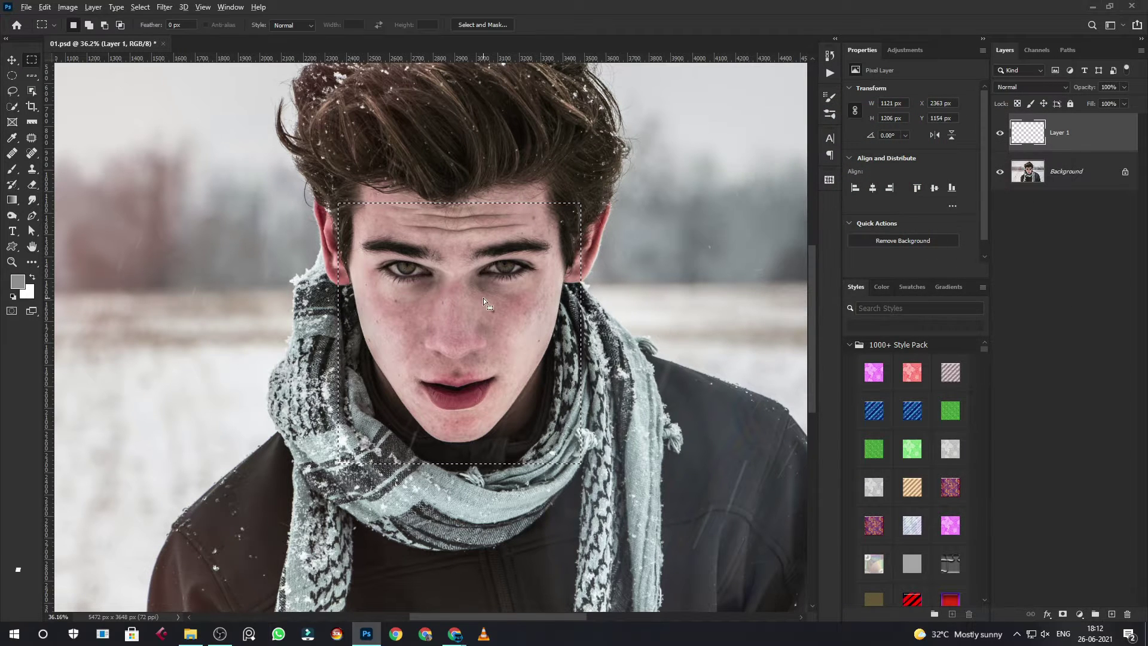
pyautogui.hotkey('alt', 'BackSpace')
pyautogui.hotkey('ctrl', 'd')
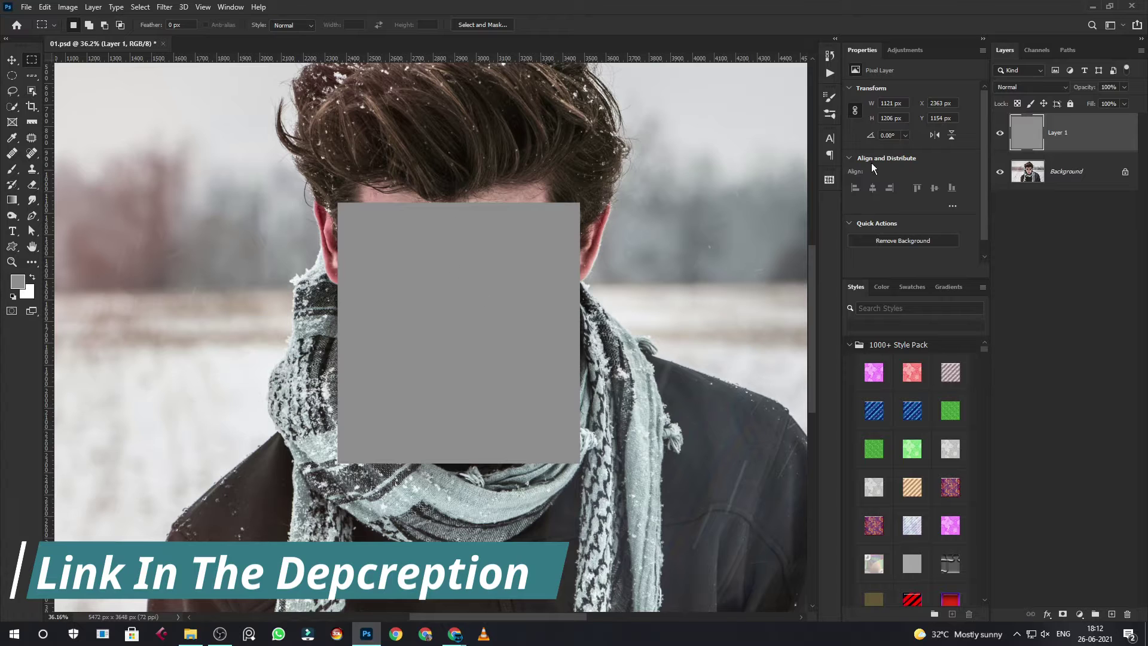
# Step: Play the Creat Beard Action 2 to build Group 1 and expand it
pyautogui.click(829, 73)
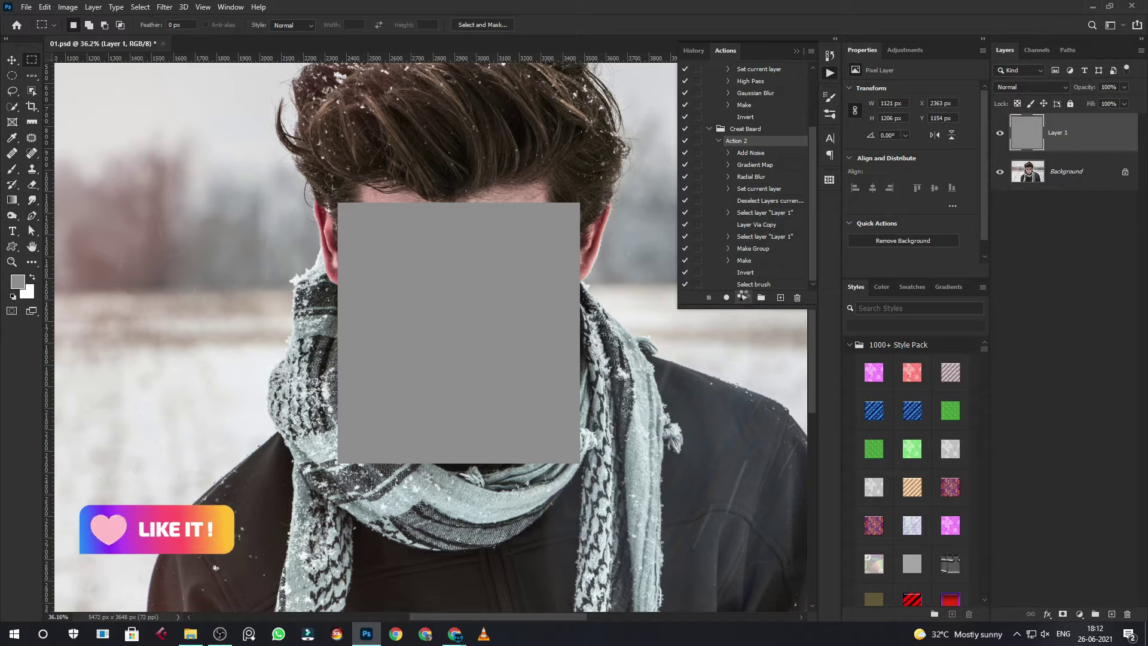
pyautogui.click(743, 297)
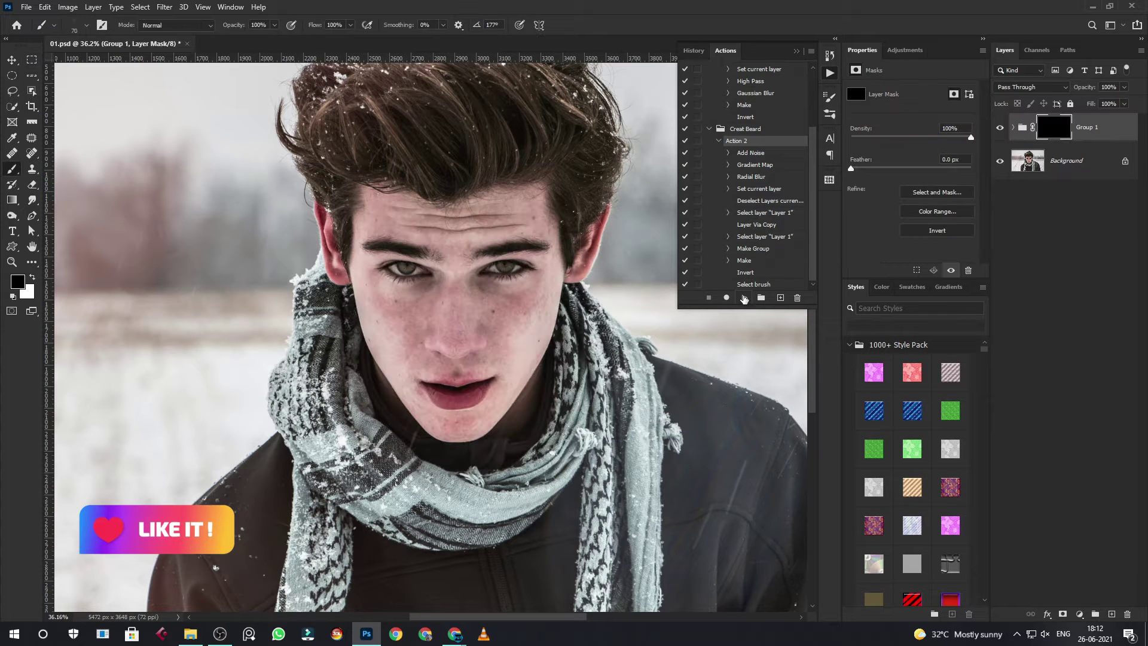
pyautogui.click(1028, 129)
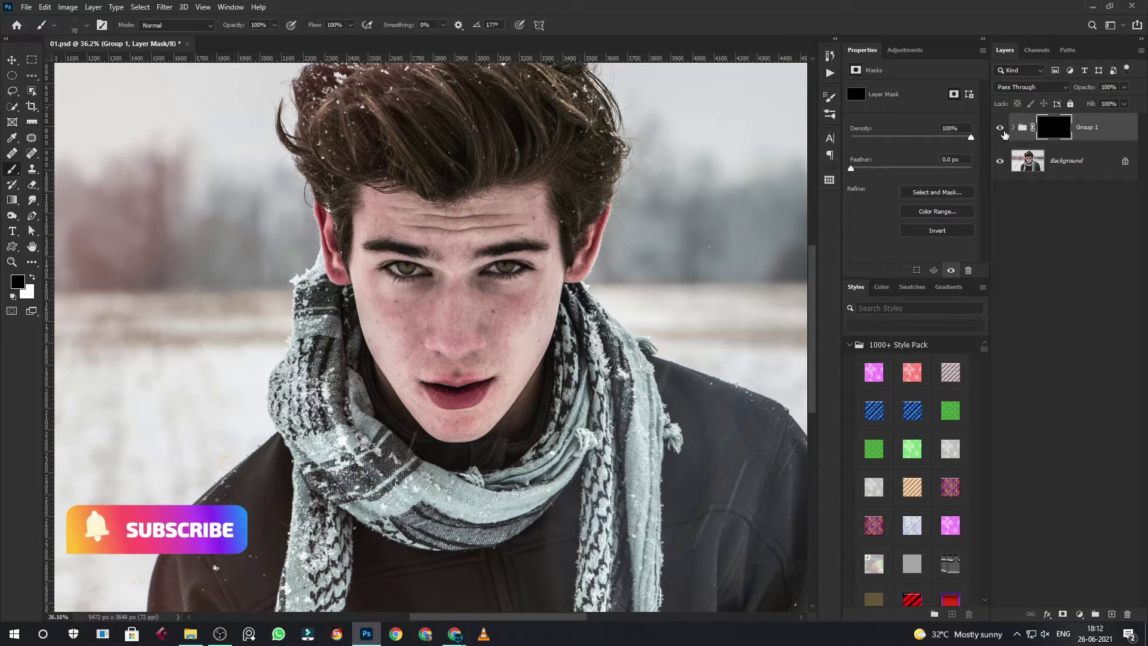
pyautogui.click(1012, 127)
pyautogui.click(1037, 167)
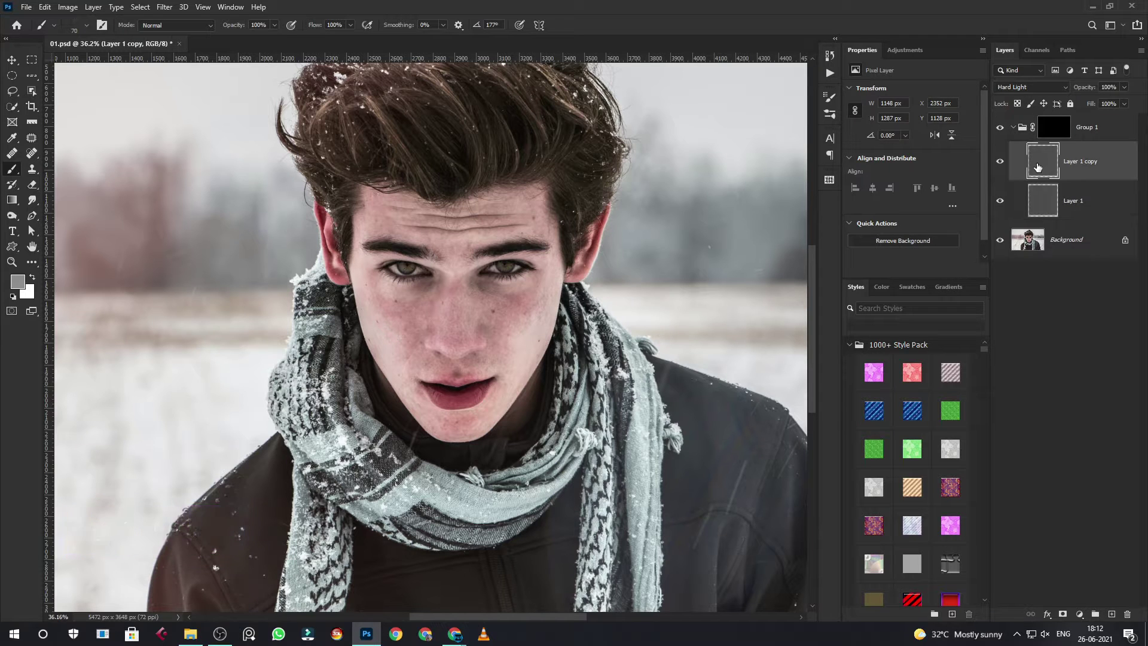
# Step: Change the blend modes of Layer 1 and Layer 1 copy inside Group 1
pyautogui.click(1070, 200)
pyautogui.click(1028, 86)
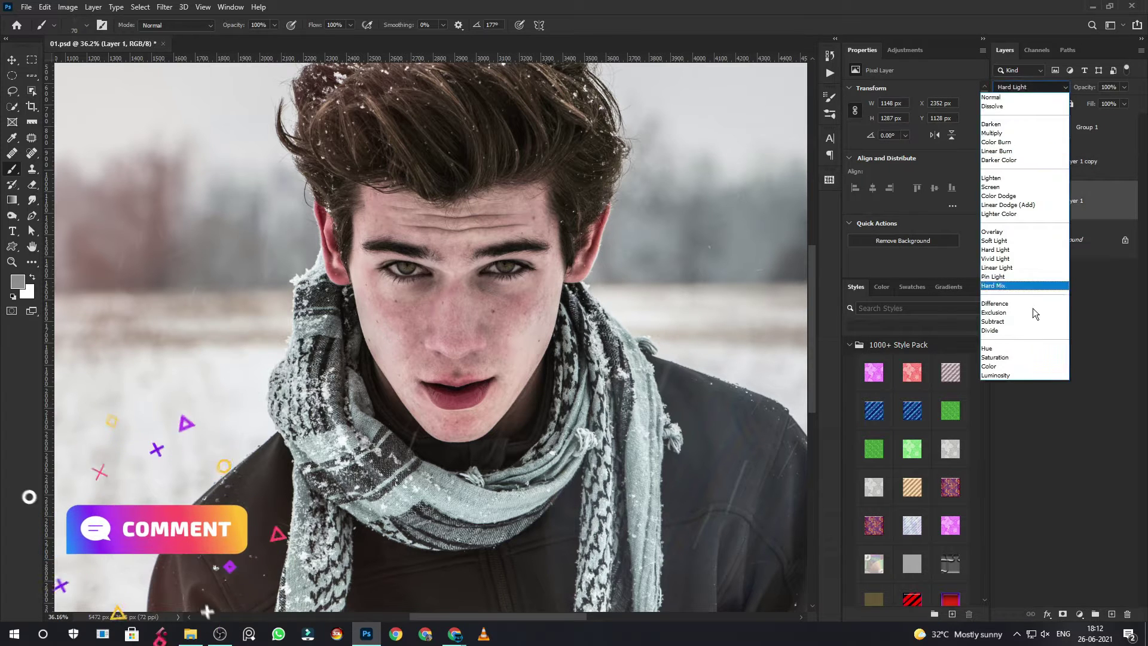
pyautogui.click(1015, 376)
pyautogui.click(1085, 163)
pyautogui.click(1024, 88)
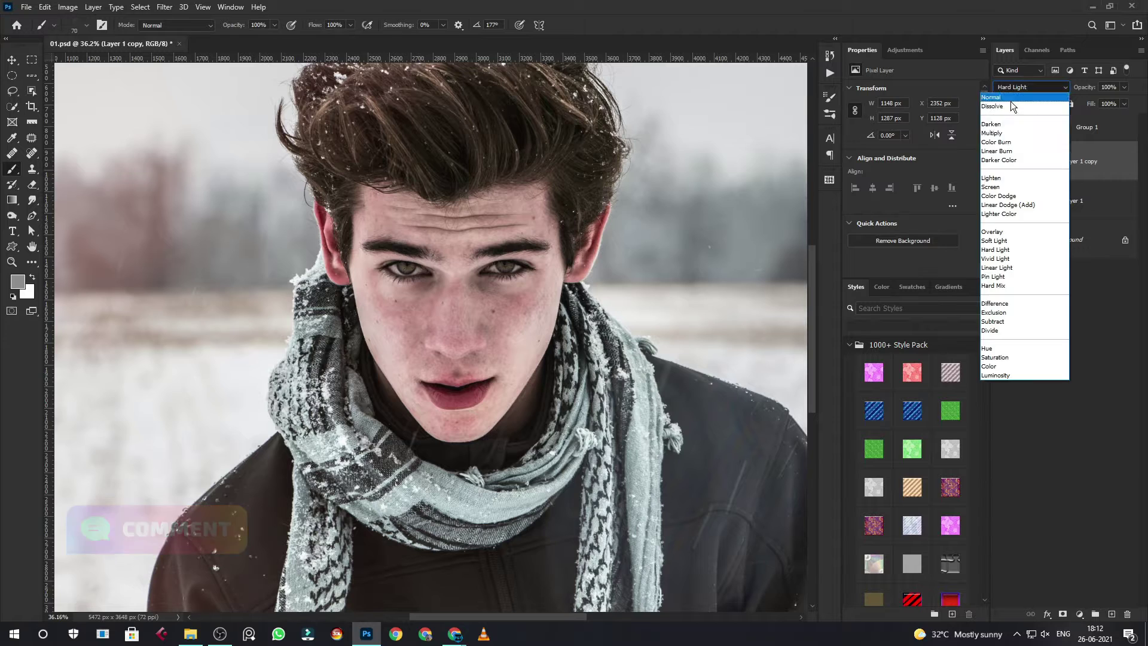
pyautogui.click(1004, 133)
# Step: Target Group 1's black mask, collapse the group and zoom in on the face
pyautogui.click(1050, 127)
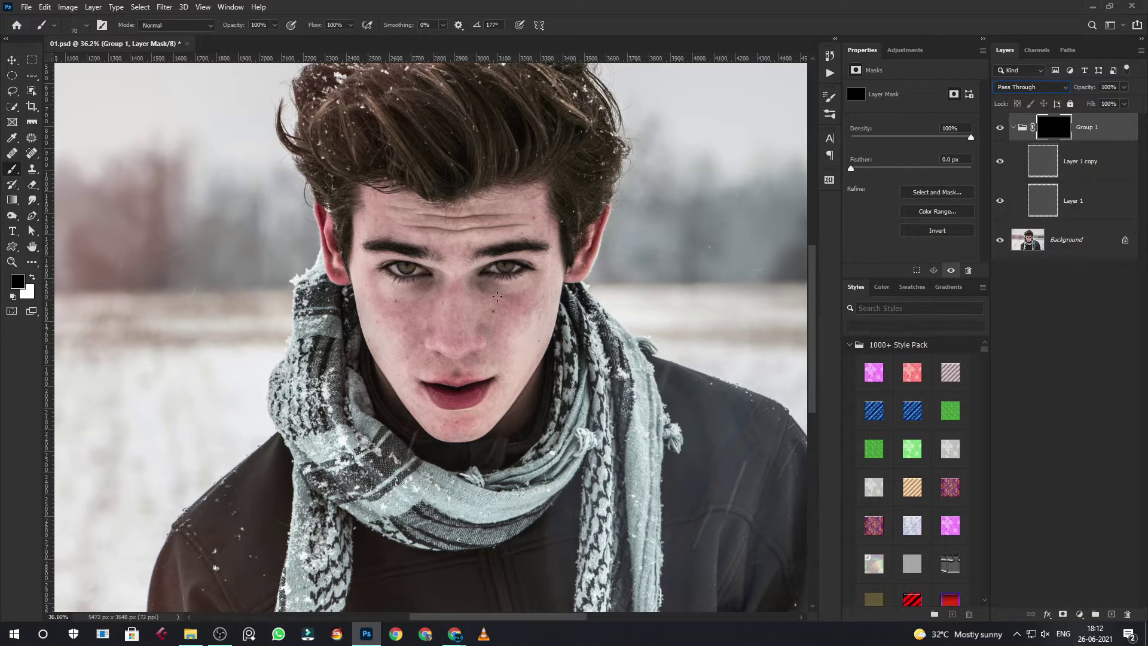
pyautogui.click(1014, 128)
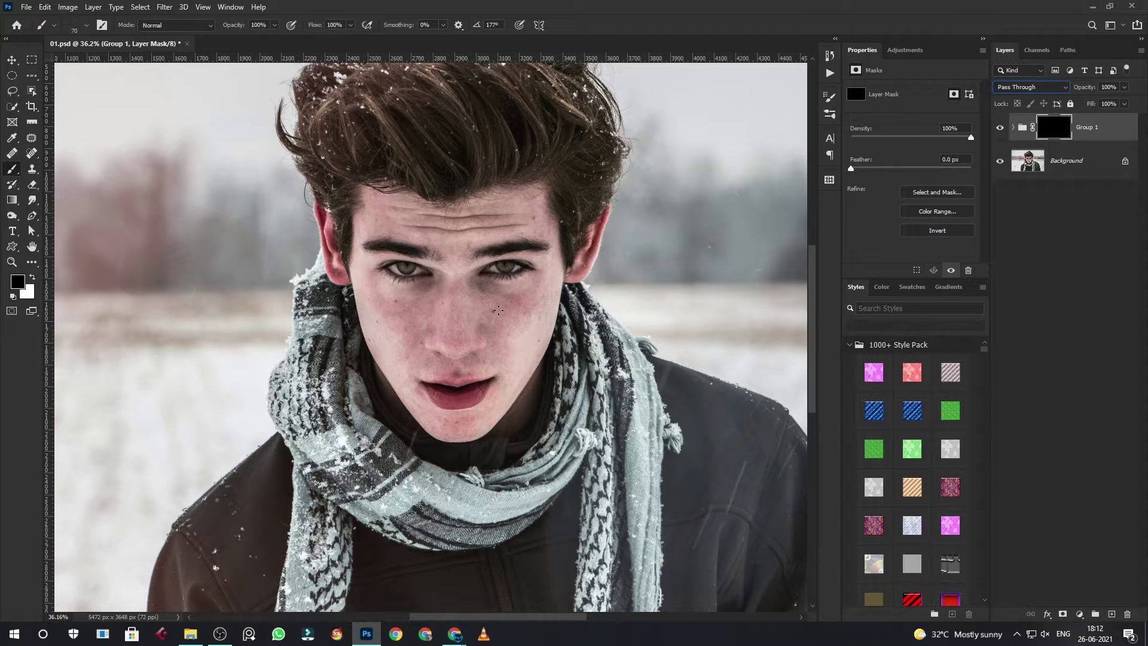
pyautogui.click(12, 62)
pyautogui.scroll(3, 508, 351)
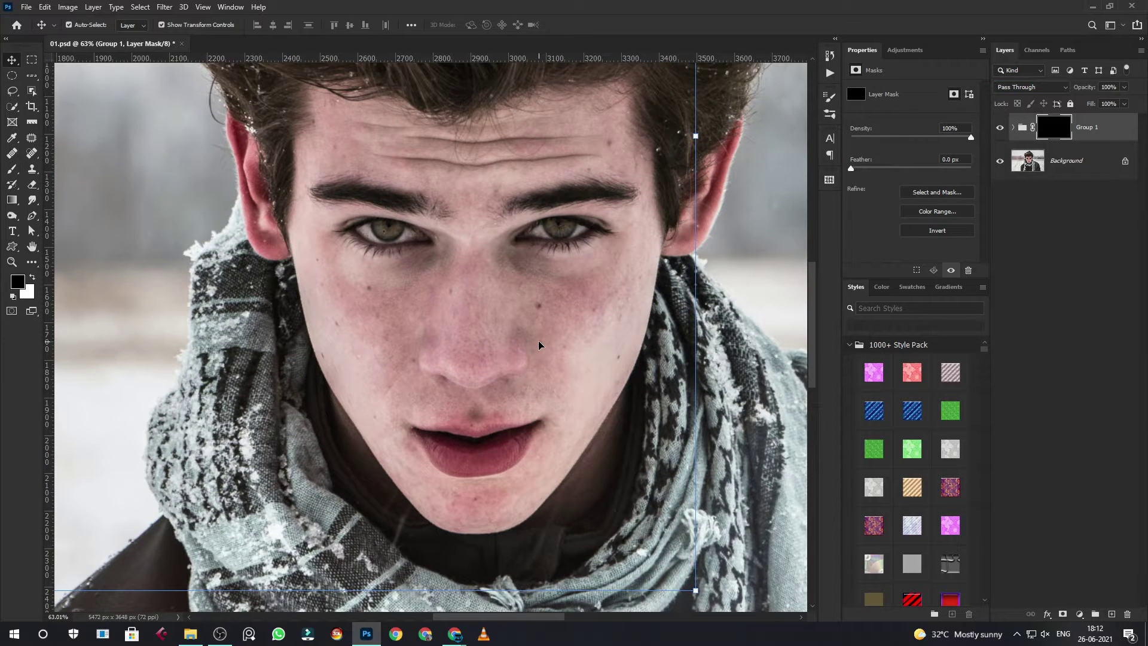
# Step: Pick a hair-strand brush preset from the smudge brush set and shrink it twice
pyautogui.press('b')
pyautogui.scroll(1, 602, 275)
pyautogui.rightClick(602, 276)
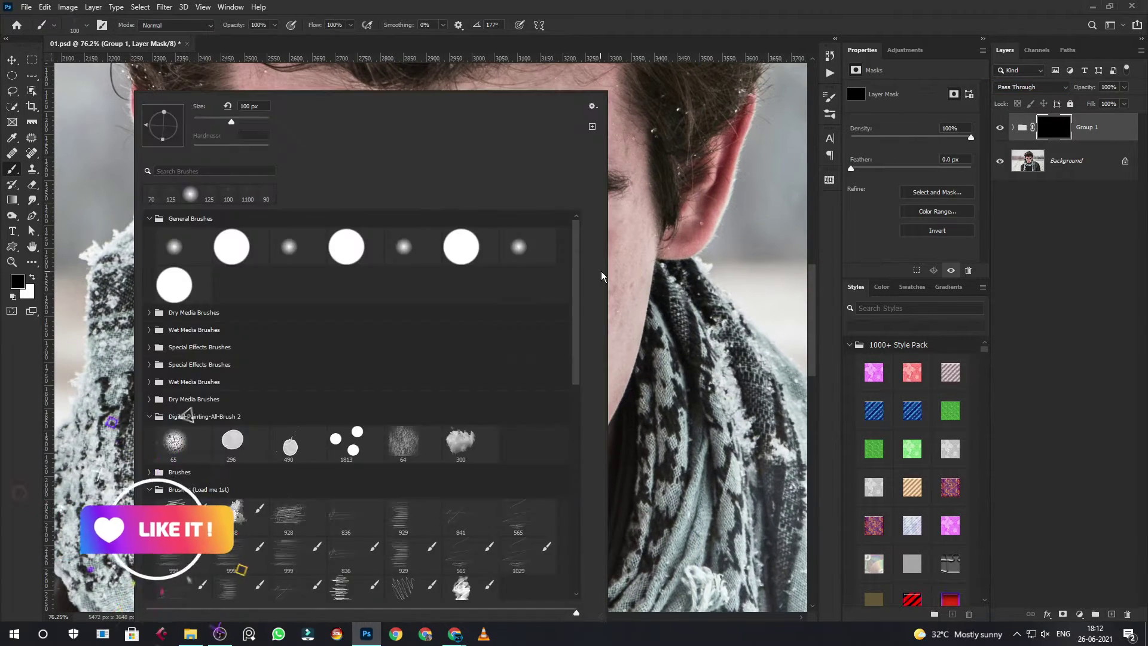
pyautogui.scroll(-2, 347, 464)
pyautogui.scroll(-2, 346, 463)
pyautogui.scroll(-2, 347, 464)
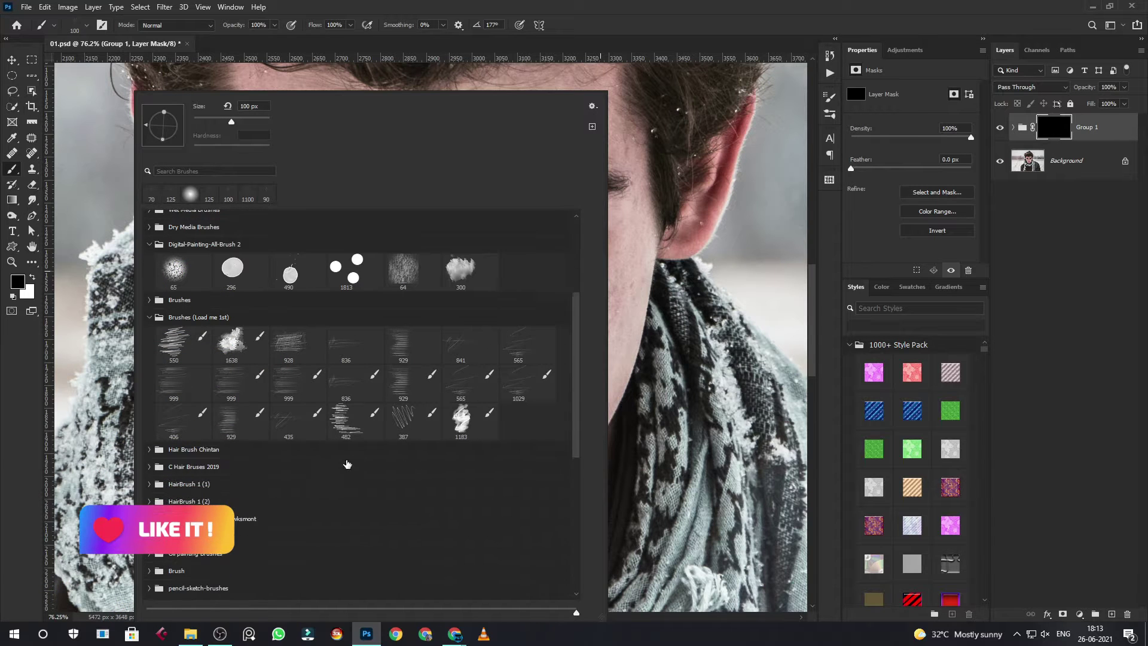
pyautogui.scroll(-3, 346, 464)
pyautogui.scroll(-3, 328, 486)
pyautogui.scroll(-1, 328, 418)
pyautogui.click(333, 350)
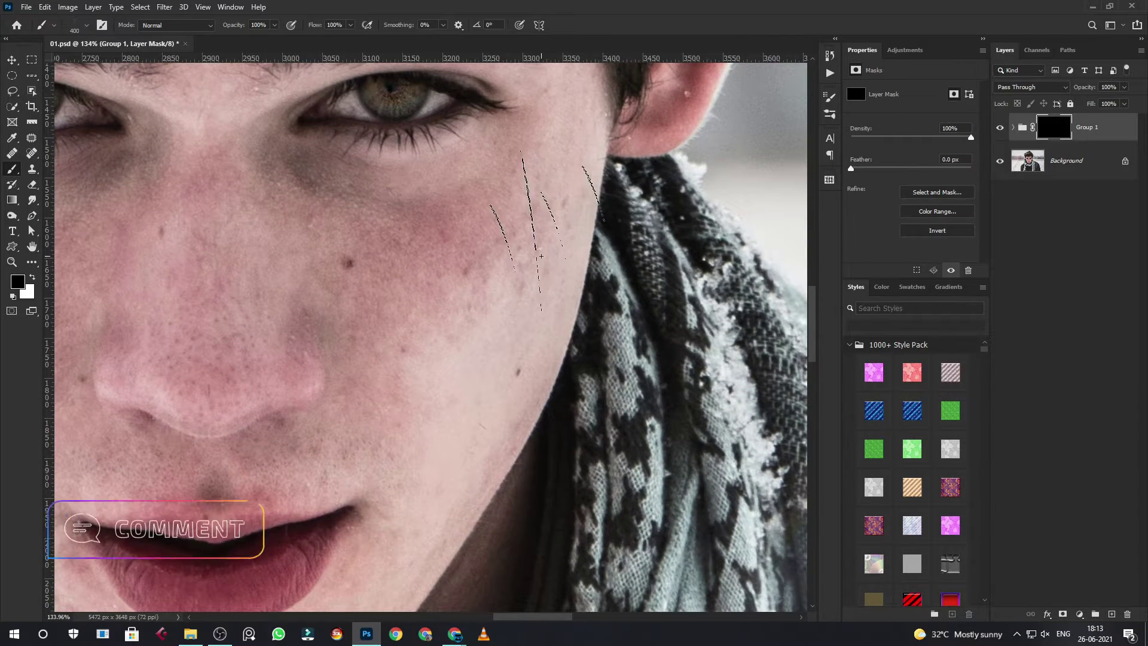
pyautogui.press('[')
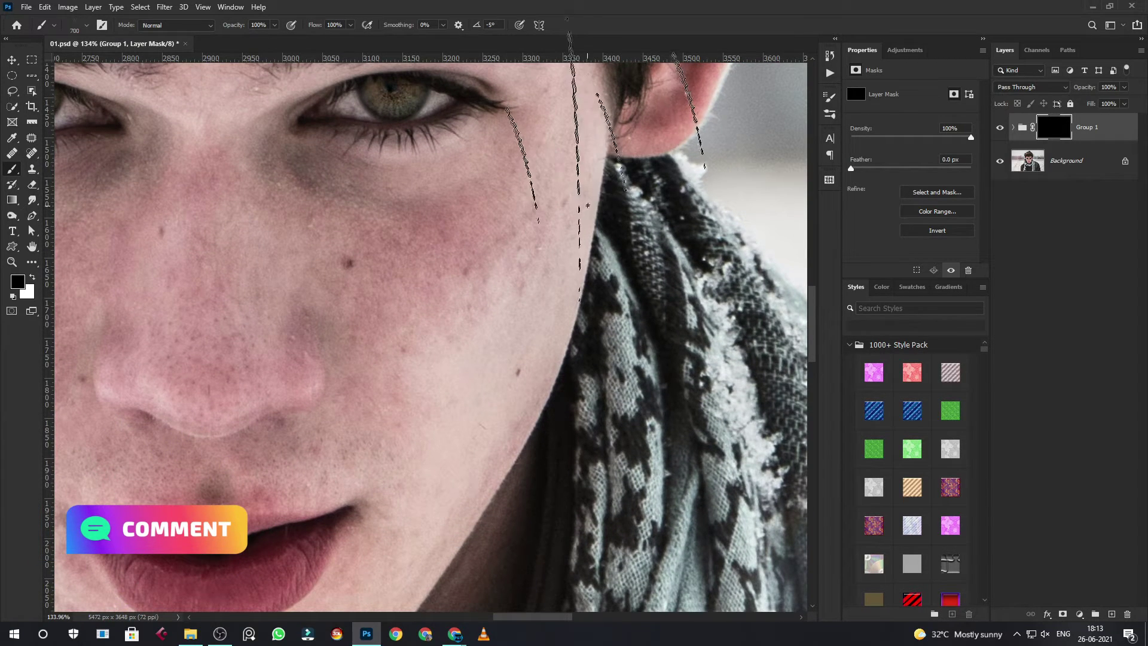
pyautogui.press('[')
pyautogui.press('[')
pyautogui.press('[')
pyautogui.press('[')
pyautogui.press('[')
pyautogui.press('[')
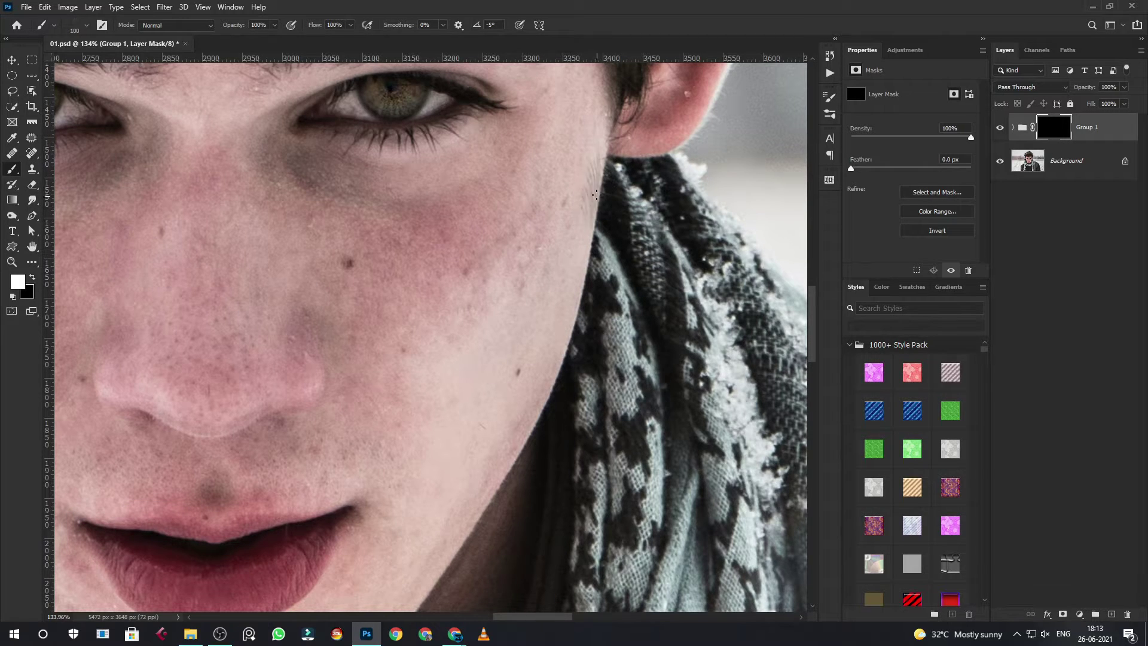
# Step: Paint white hair strokes on the mask along the jawline and chin, enlarging the brush once
pyautogui.moveTo(595, 242); pyautogui.dragTo(550, 361)
pyautogui.press(']')
pyautogui.press(']')
pyautogui.press(']')
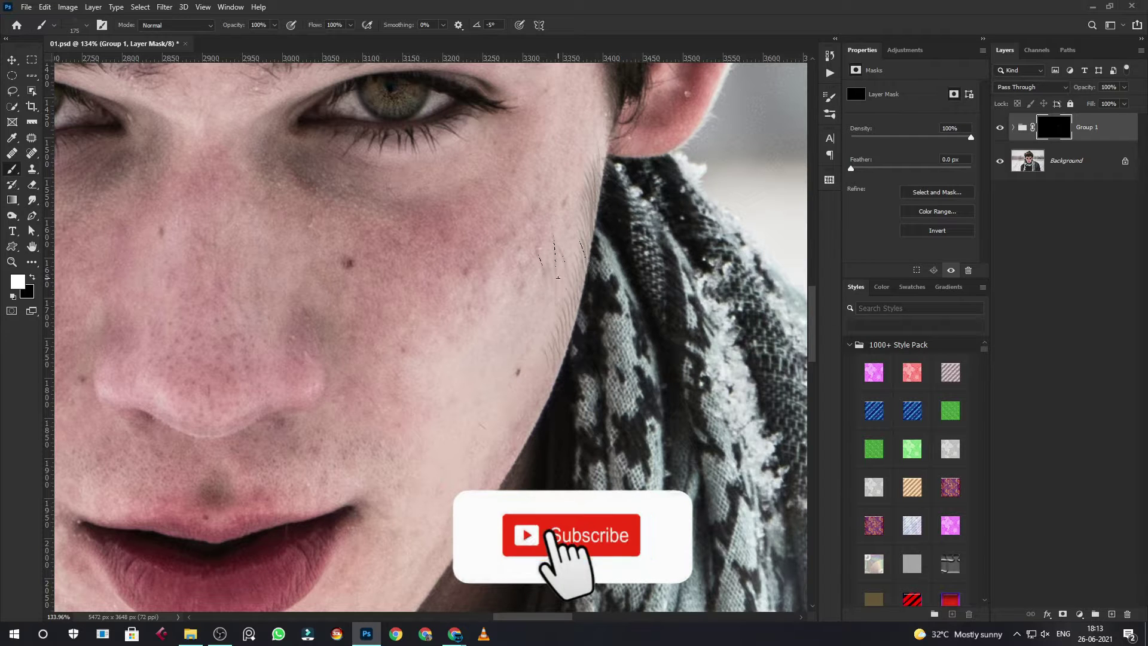
pyautogui.moveTo(574, 245); pyautogui.dragTo(532, 370)
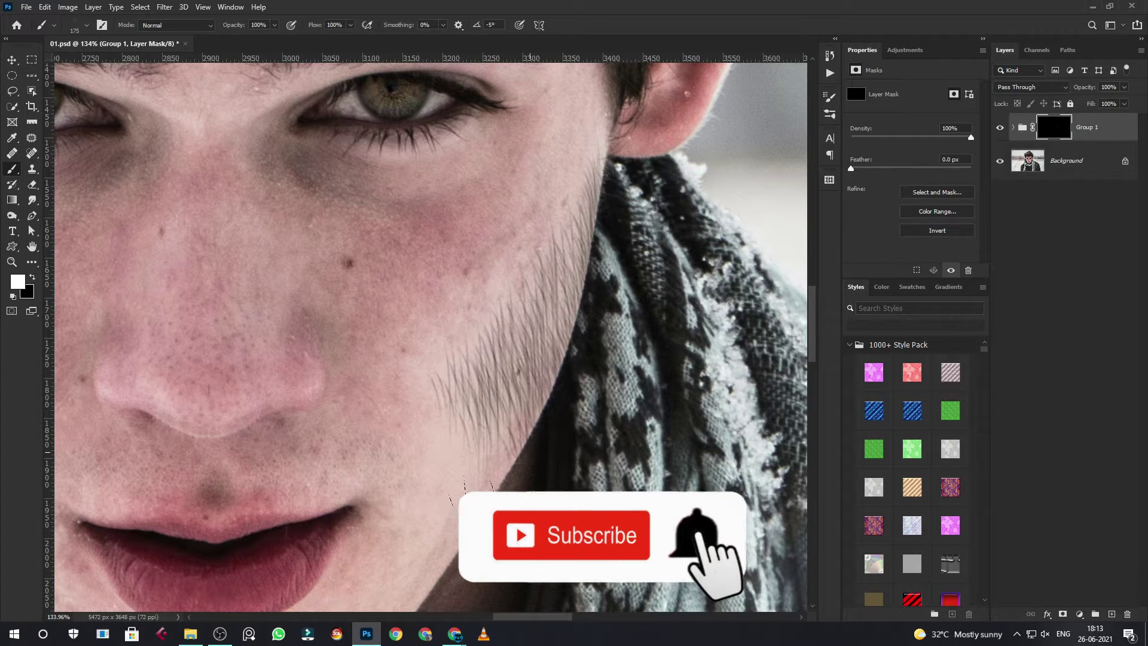
pyautogui.moveTo(502, 455)
pyautogui.mouseDown()
pyautogui.moveTo(560, 334)
pyautogui.moveTo(581, 347)
pyautogui.moveTo(555, 341)
pyautogui.moveTo(392, 421)
pyautogui.mouseUp()
pyautogui.moveTo(496, 341); pyautogui.dragTo(460, 395)
pyautogui.moveTo(382, 395); pyautogui.dragTo(346, 417)
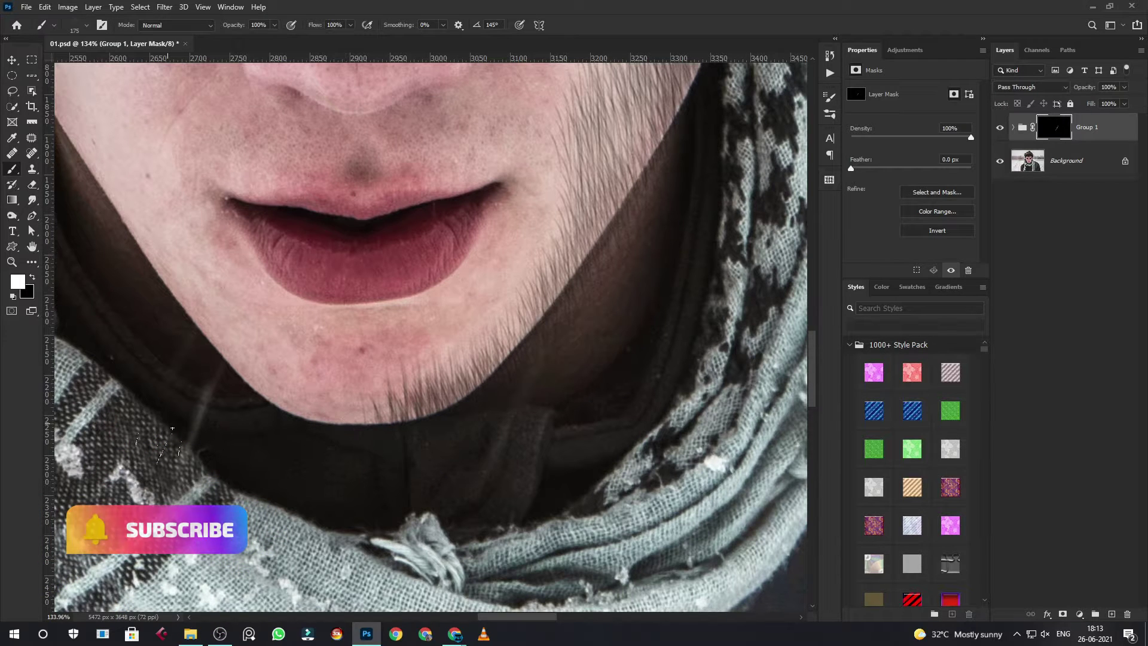
pyautogui.moveTo(317, 383)
pyautogui.mouseDown()
pyautogui.moveTo(302, 402)
pyautogui.moveTo(251, 251)
pyautogui.moveTo(359, 227)
pyautogui.moveTo(409, 278)
pyautogui.mouseUp()
# Step: Paint fine hairs up the jaw near the scarf with a smaller brush, redoing one stroke
pyautogui.scroll(2, 368, 217)
pyautogui.scroll(1, 367, 217)
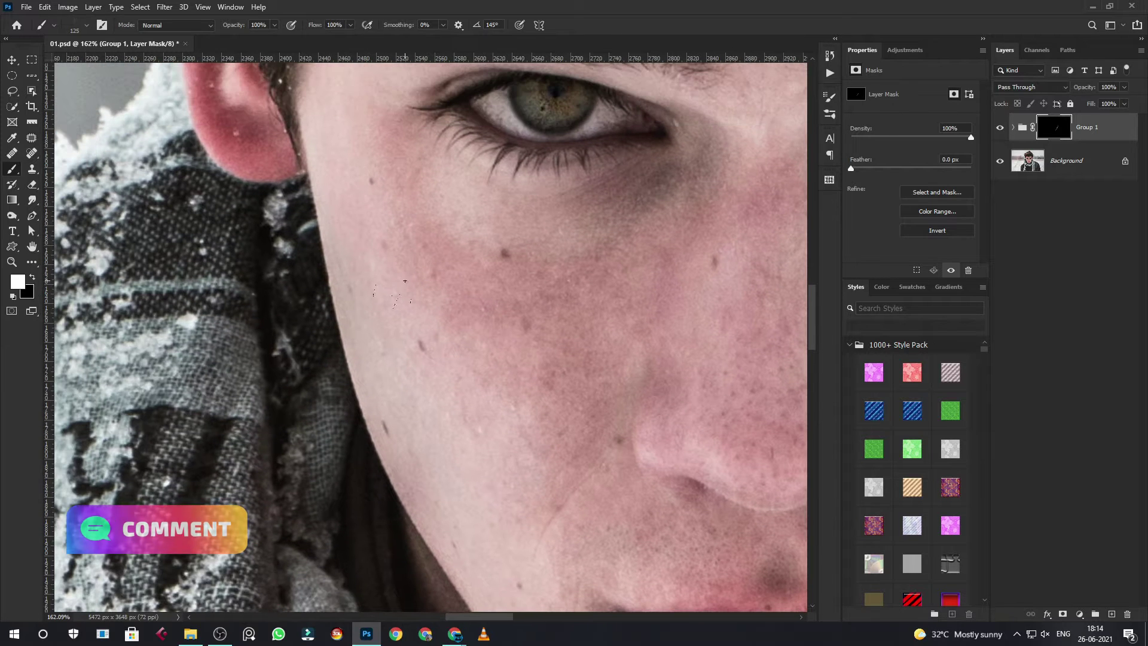
pyautogui.press('[')
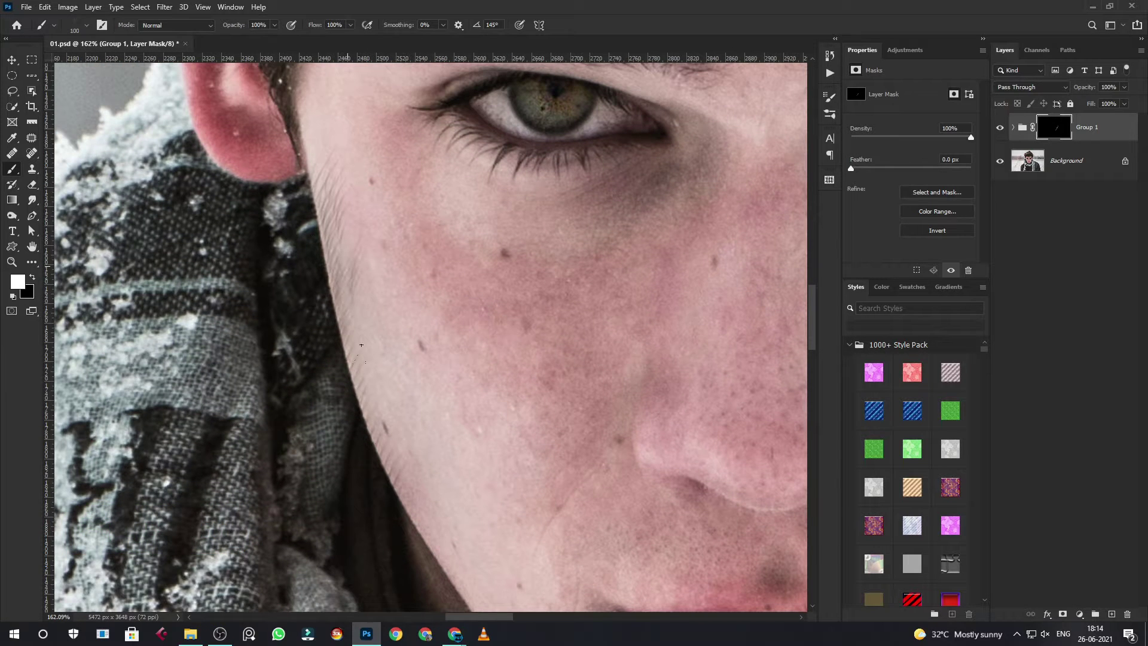
pyautogui.moveTo(361, 344)
pyautogui.mouseDown()
pyautogui.moveTo(428, 535)
pyautogui.moveTo(281, 138)
pyautogui.mouseUp()
pyautogui.moveTo(302, 209); pyautogui.dragTo(346, 304)
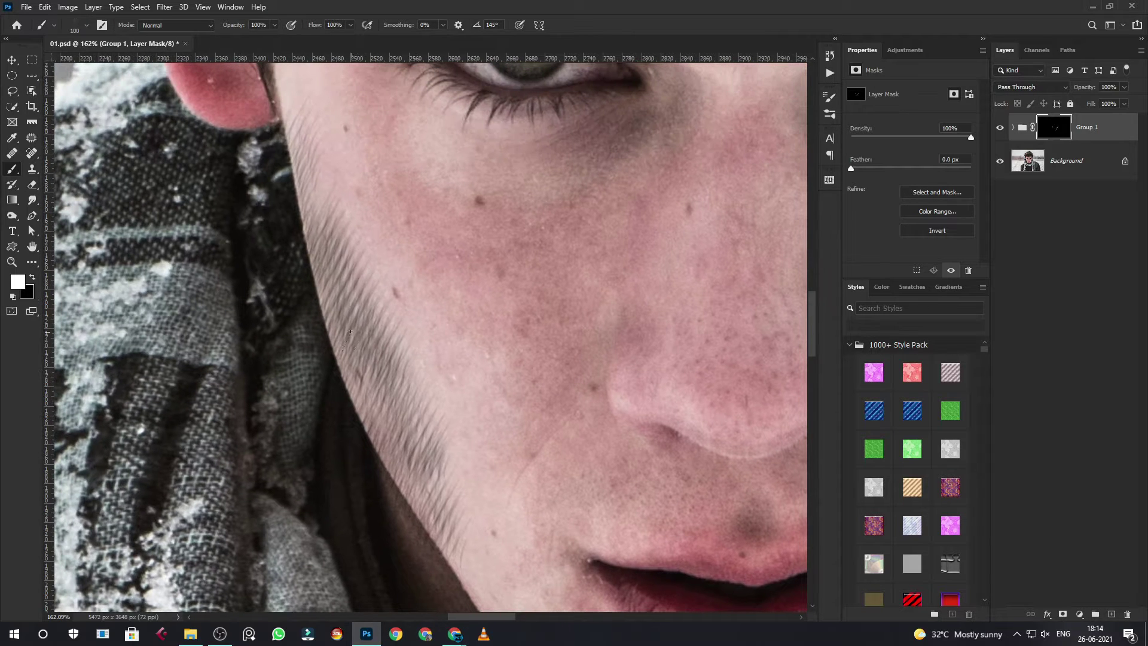
pyautogui.hotkey('ctrl', 'z')
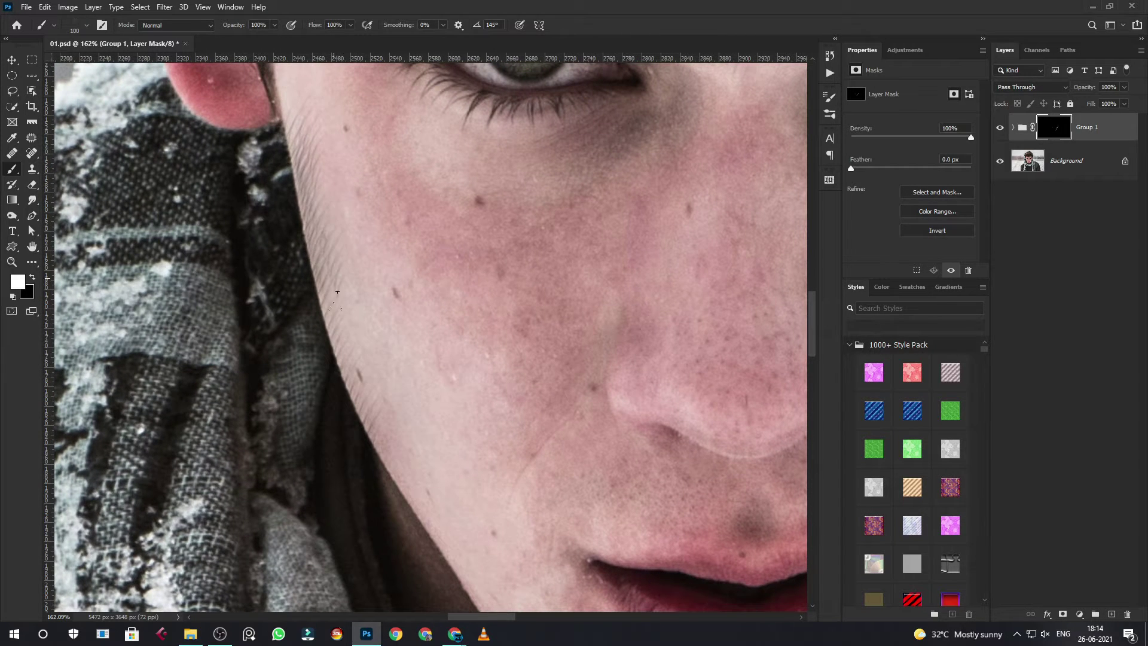
pyautogui.moveTo(335, 281)
pyautogui.mouseDown()
pyautogui.moveTo(378, 362)
pyautogui.moveTo(509, 530)
pyautogui.moveTo(371, 370)
pyautogui.moveTo(323, 251)
pyautogui.moveTo(412, 407)
pyautogui.mouseUp()
# Step: Extend the stubble further down the jawline and across the chin below the lip
pyautogui.moveTo(446, 427)
pyautogui.mouseDown()
pyautogui.moveTo(520, 556)
pyautogui.moveTo(403, 442)
pyautogui.mouseUp()
pyautogui.moveTo(358, 400); pyautogui.dragTo(346, 347)
pyautogui.moveTo(478, 505)
pyautogui.mouseDown()
pyautogui.moveTo(383, 237)
pyautogui.moveTo(335, 299)
pyautogui.mouseUp()
pyautogui.moveTo(358, 251); pyautogui.dragTo(436, 371)
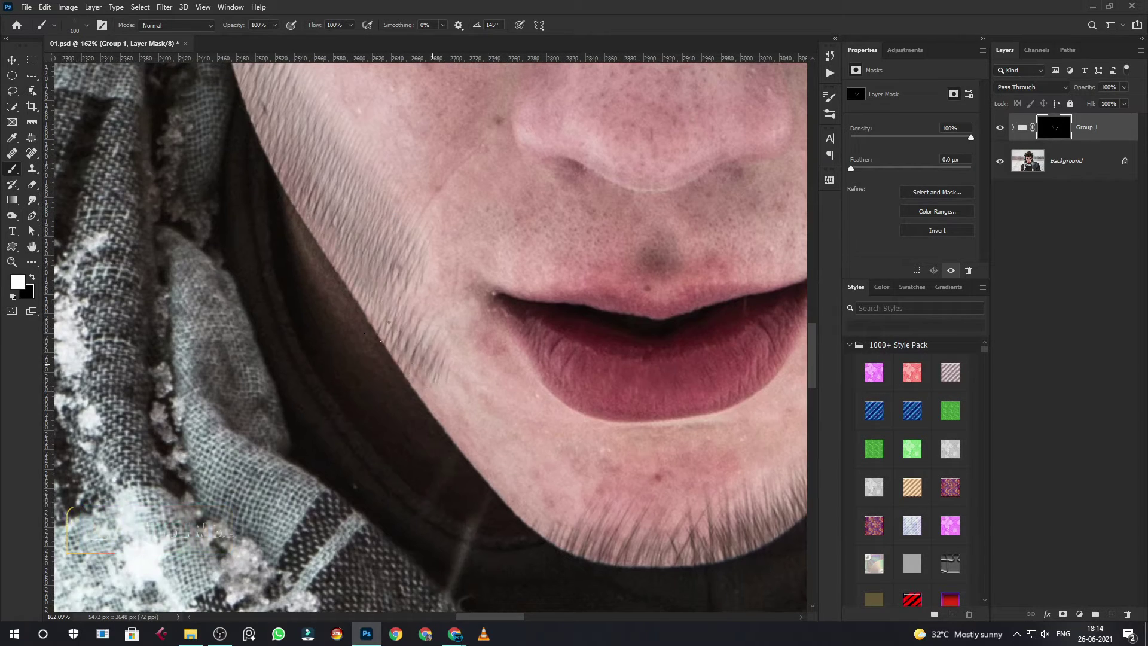
pyautogui.moveTo(389, 317)
pyautogui.mouseDown()
pyautogui.moveTo(436, 412)
pyautogui.moveTo(423, 380)
pyautogui.moveTo(592, 550)
pyautogui.moveTo(341, 405)
pyautogui.mouseUp()
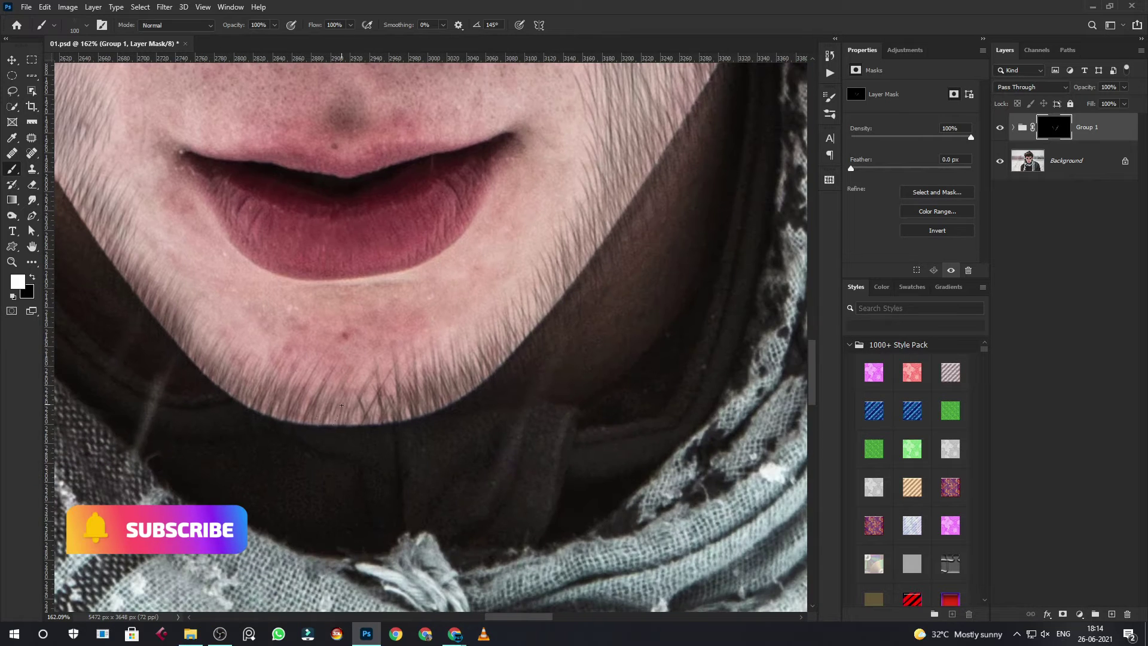
pyautogui.moveTo(349, 313); pyautogui.dragTo(329, 335)
pyautogui.moveTo(335, 293)
pyautogui.mouseDown()
pyautogui.moveTo(325, 293)
pyautogui.moveTo(364, 307)
pyautogui.mouseUp()
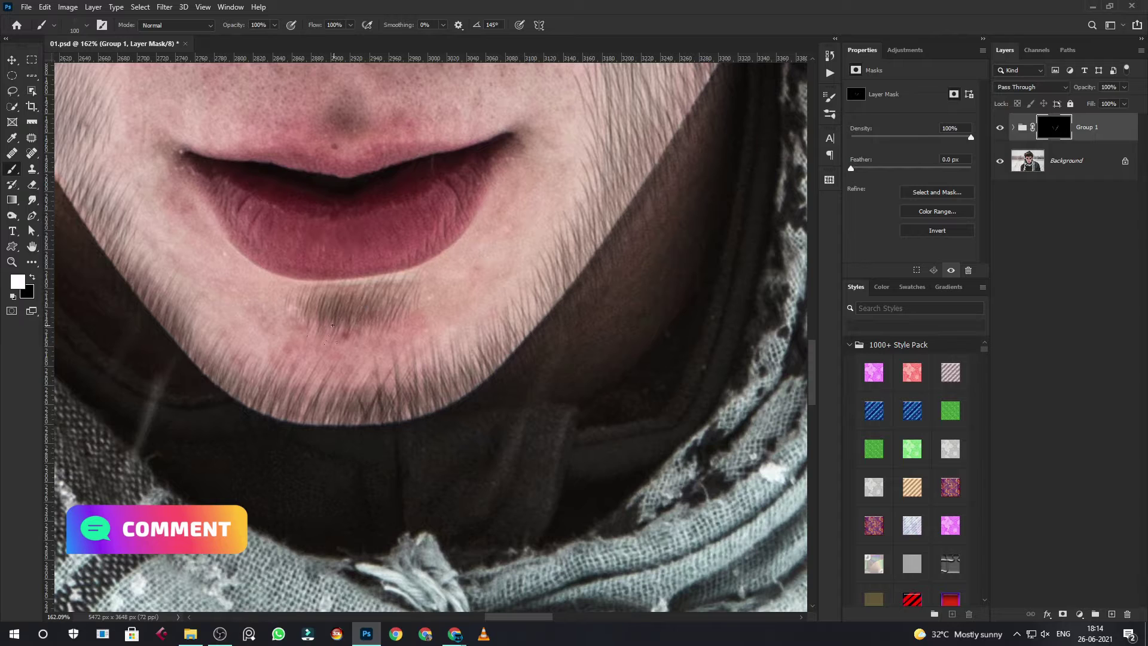
pyautogui.moveTo(341, 346); pyautogui.dragTo(359, 380)
pyautogui.moveTo(371, 335); pyautogui.dragTo(376, 398)
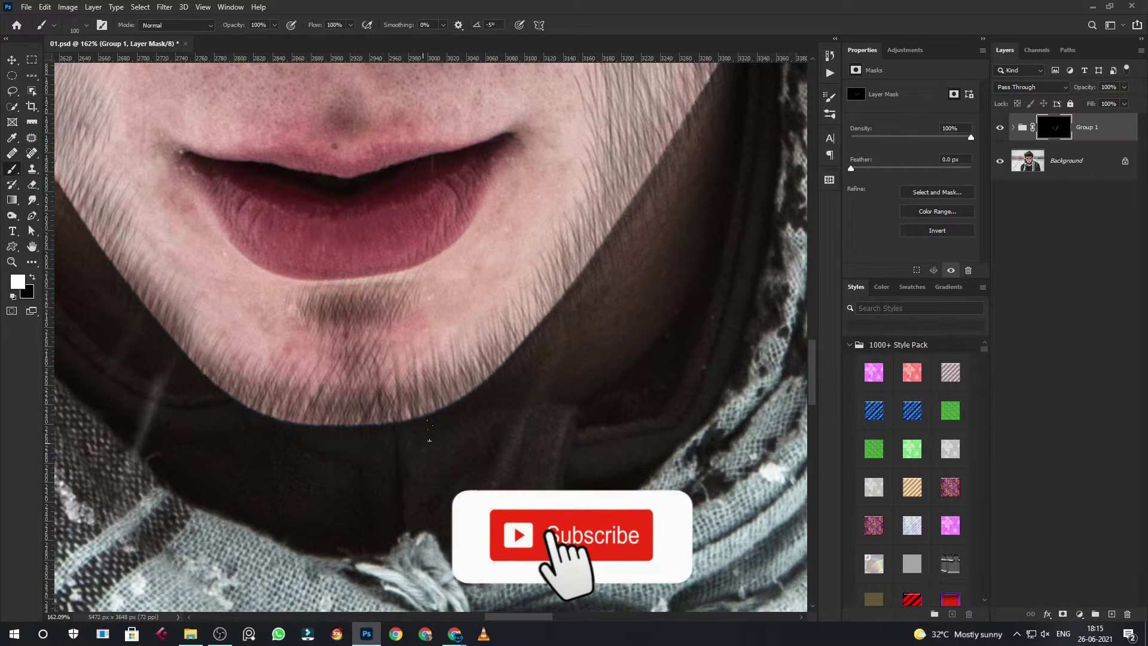
# Step: Paint stubble down the left jawline, then resize the brush from 150 to 300 and to 250
pyautogui.moveTo(168, 322)
pyautogui.mouseDown()
pyautogui.moveTo(297, 361)
pyautogui.moveTo(316, 383)
pyautogui.mouseUp()
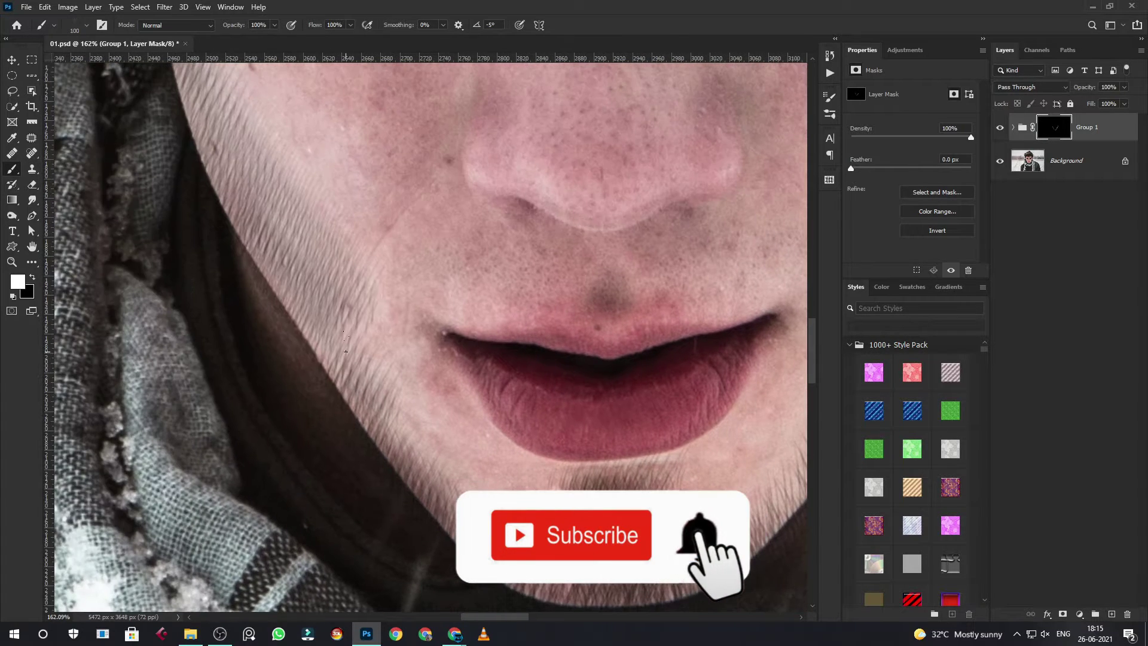
pyautogui.press(']')
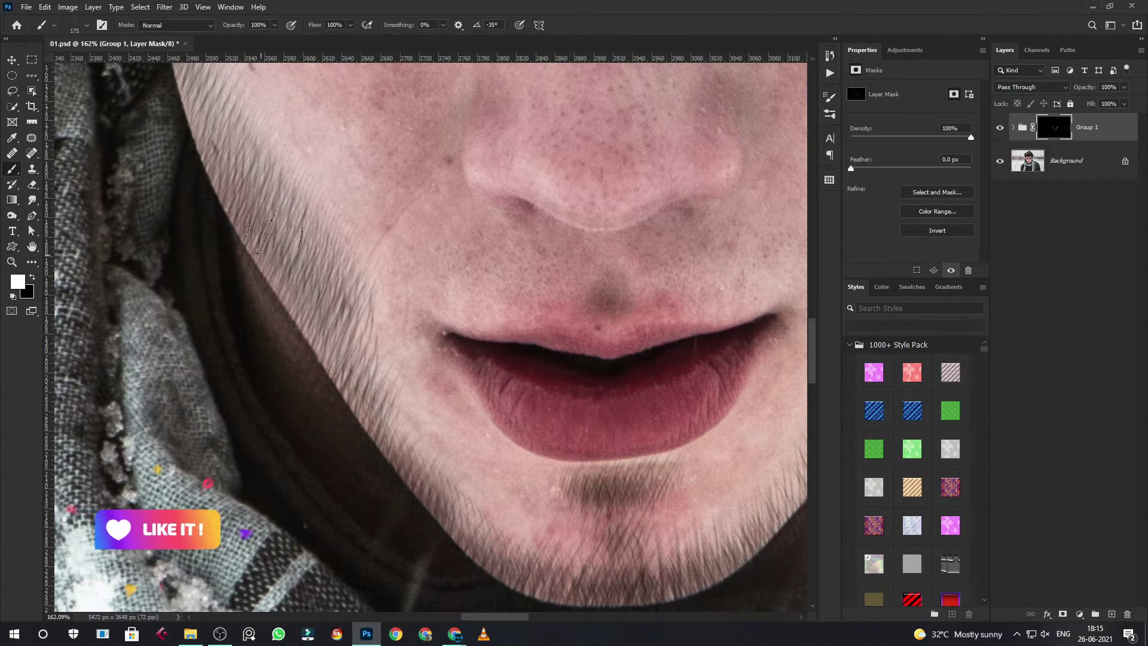
pyautogui.moveTo(336, 311); pyautogui.dragTo(453, 489)
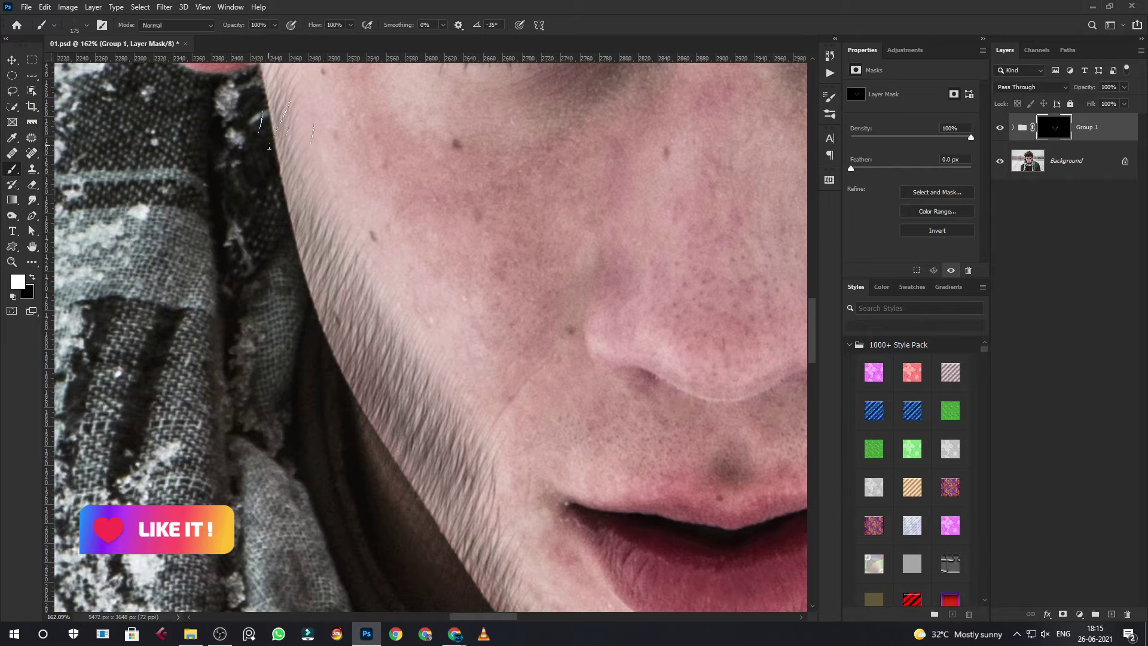
pyautogui.moveTo(269, 144)
pyautogui.mouseDown()
pyautogui.moveTo(485, 526)
pyautogui.moveTo(329, 344)
pyautogui.mouseUp()
pyautogui.moveTo(612, 572)
pyautogui.mouseDown()
pyautogui.moveTo(416, 400)
pyautogui.moveTo(272, 495)
pyautogui.mouseUp()
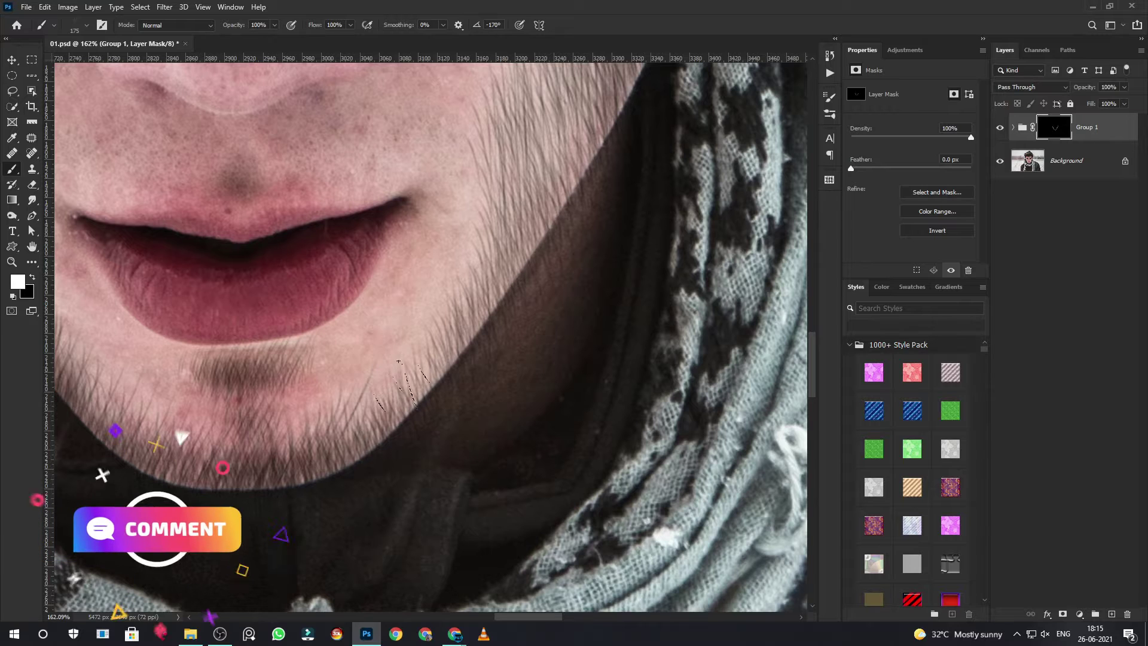
pyautogui.moveTo(424, 362); pyautogui.dragTo(407, 551)
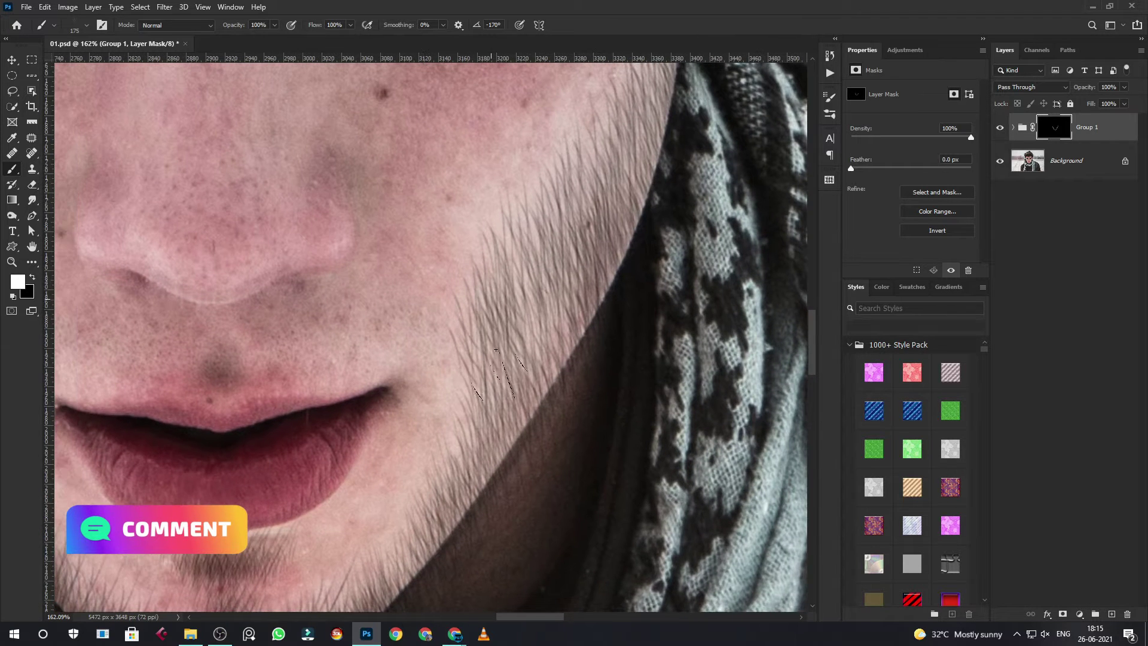
pyautogui.press('[')
pyautogui.hscroll(-5, 431, 358)
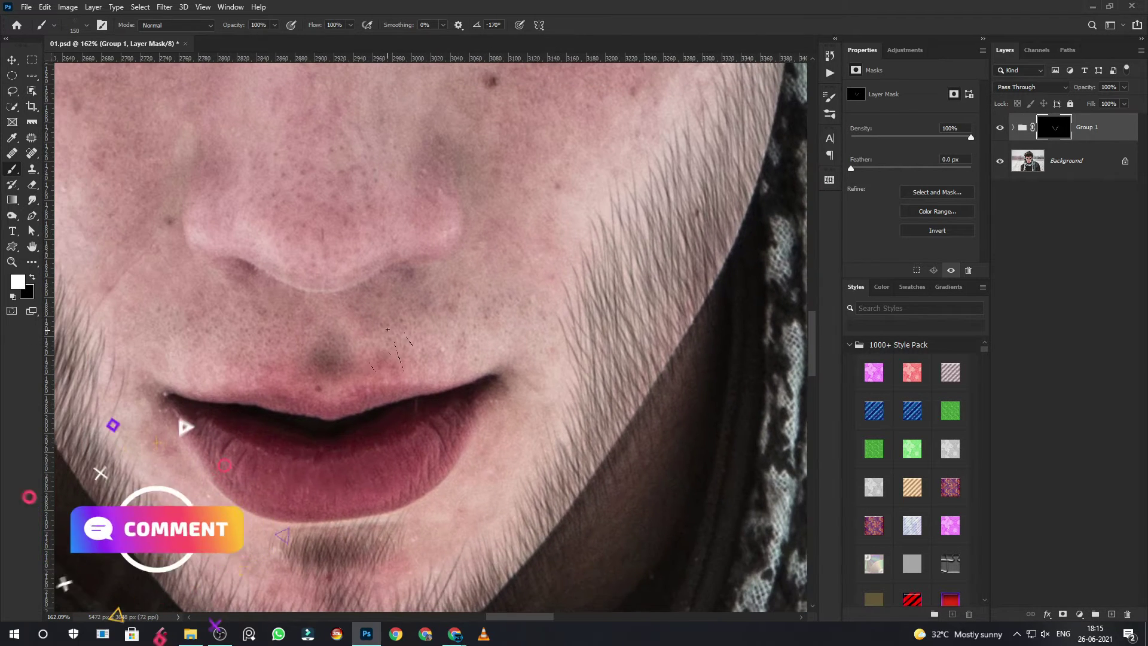
pyautogui.press(']')
pyautogui.press(']')
pyautogui.press(']')
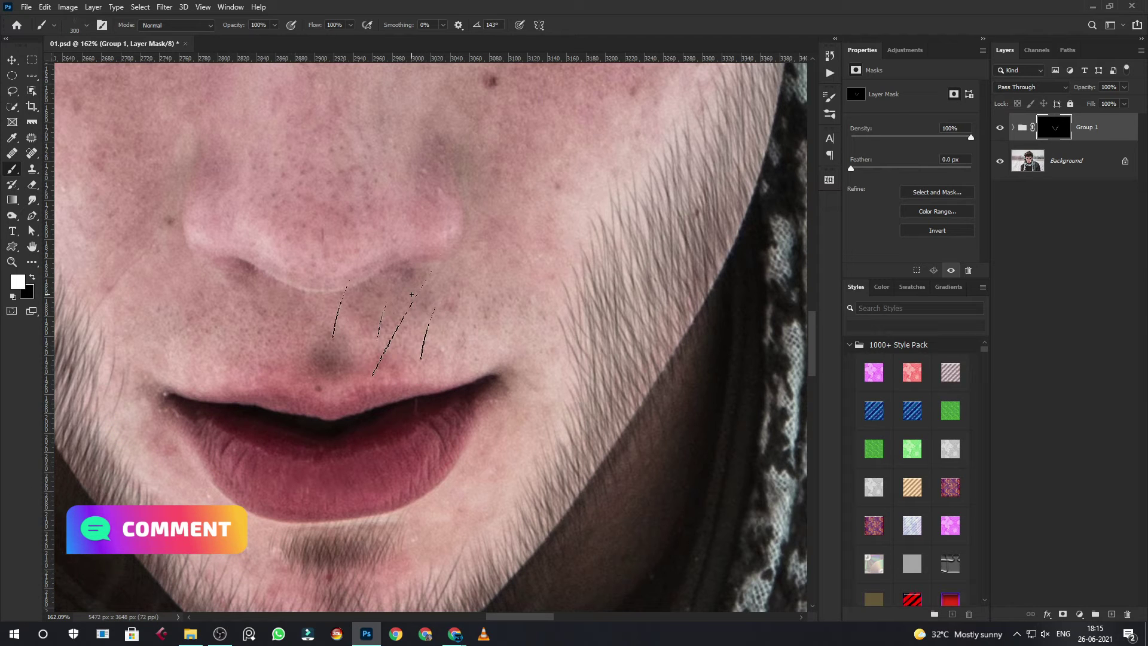
pyautogui.press('[')
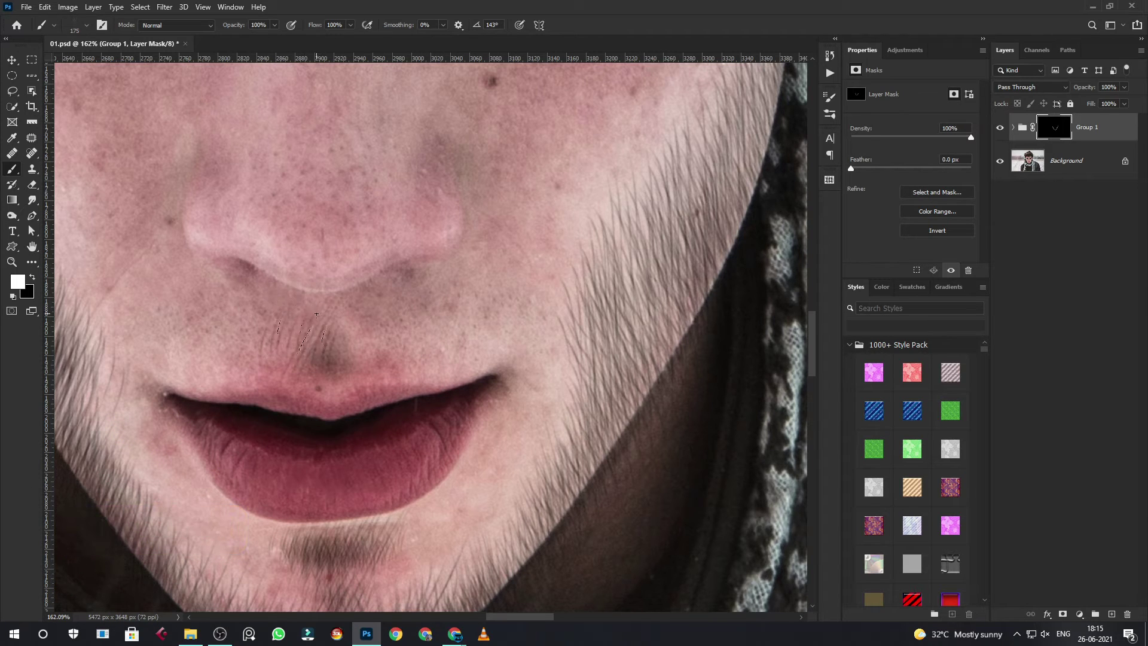
# Step: Paint moustache hair across the upper lip and extra beard hair along the right cheek
pyautogui.moveTo(302, 315)
pyautogui.mouseDown()
pyautogui.moveTo(145, 431)
pyautogui.moveTo(122, 377)
pyautogui.mouseUp()
pyautogui.moveTo(199, 319); pyautogui.dragTo(279, 320)
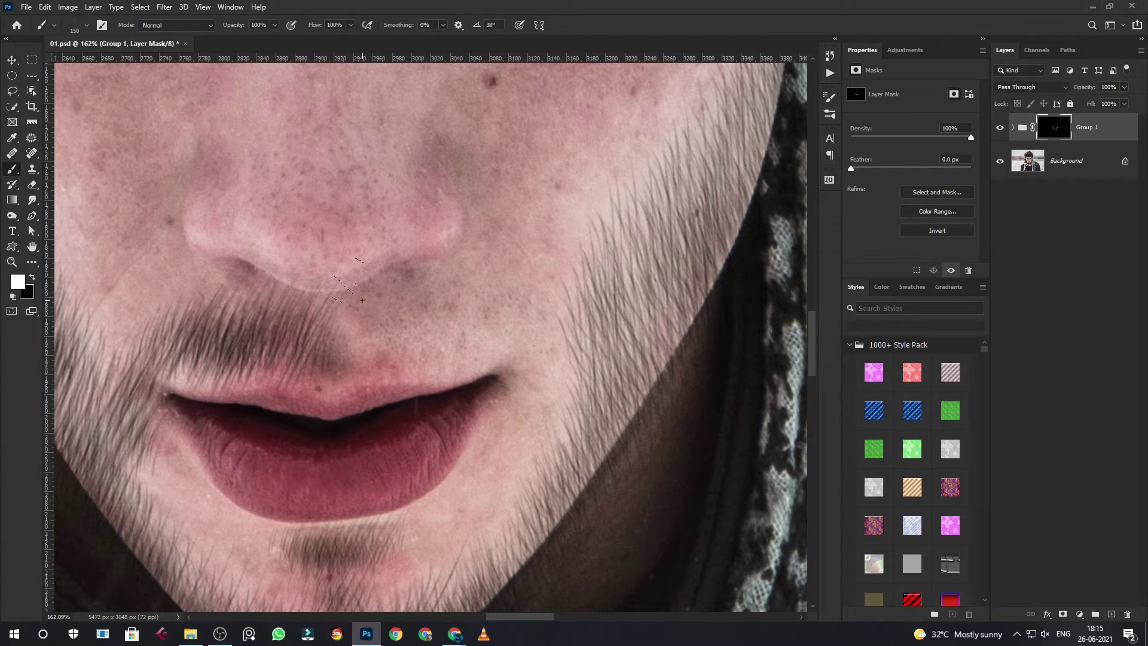
pyautogui.moveTo(345, 359)
pyautogui.mouseDown()
pyautogui.moveTo(451, 359)
pyautogui.moveTo(559, 454)
pyautogui.moveTo(508, 502)
pyautogui.mouseUp()
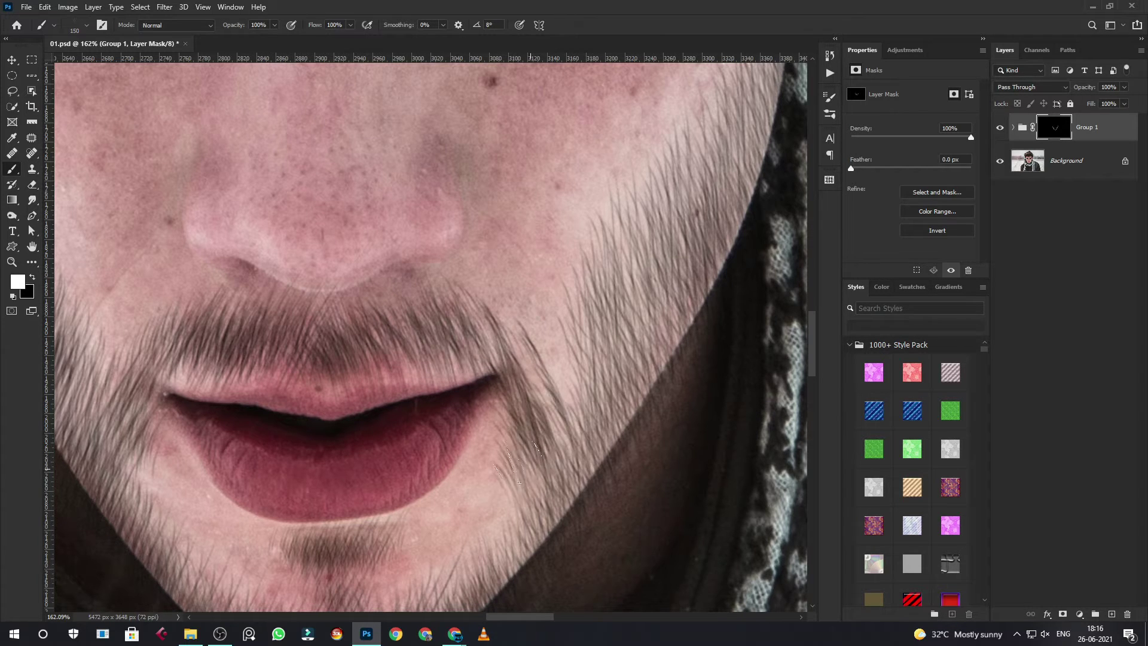
pyautogui.moveTo(592, 299)
pyautogui.mouseDown()
pyautogui.moveTo(562, 496)
pyautogui.moveTo(544, 440)
pyautogui.mouseUp()
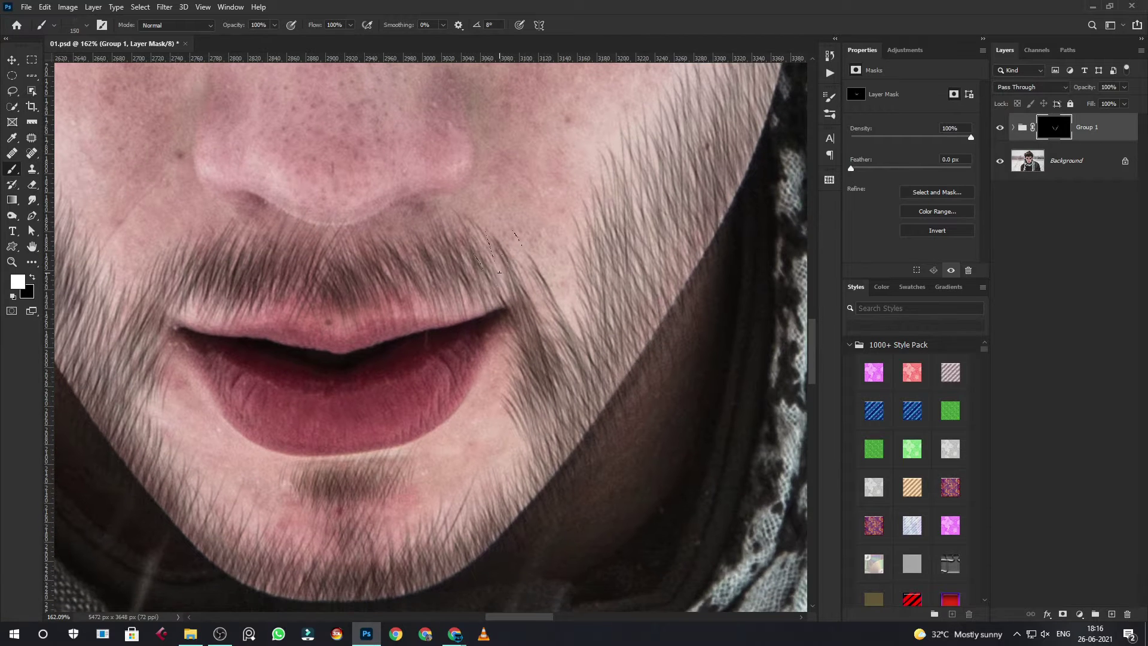
pyautogui.moveTo(544, 287); pyautogui.dragTo(532, 391)
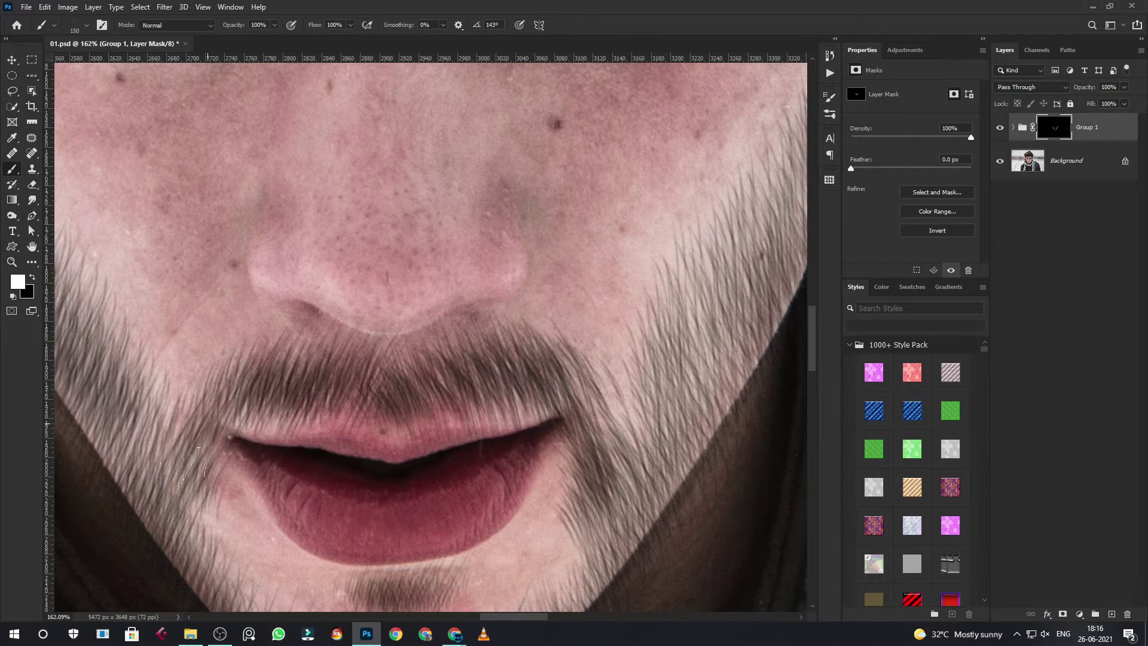
pyautogui.moveTo(198, 447); pyautogui.dragTo(225, 310)
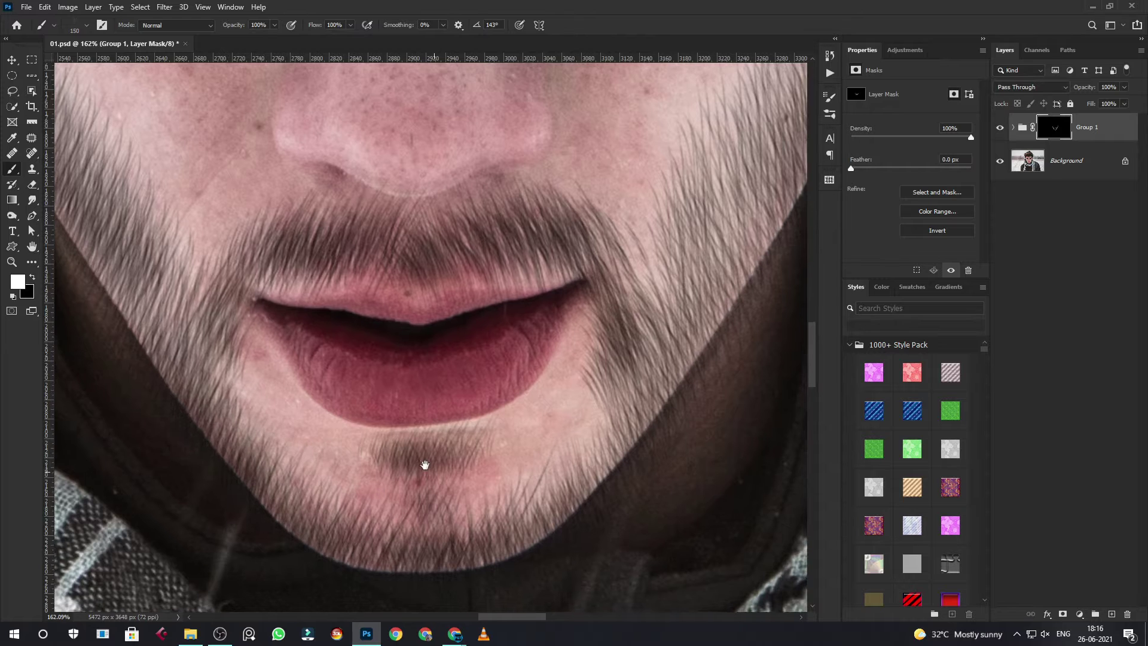
pyautogui.moveTo(425, 465); pyautogui.dragTo(311, 388)
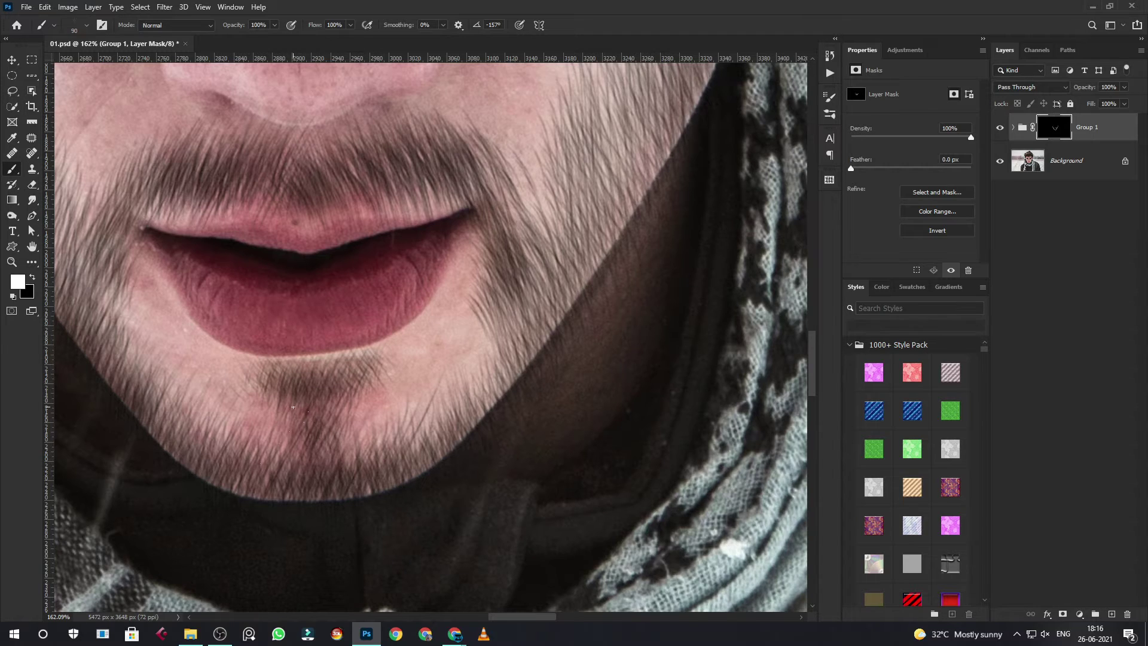
# Step: Zoom out, expand Group 1 and toggle Layer 1 copy off and on to compare the beard
pyautogui.scroll(-5, 474, 392)
pyautogui.scroll(-3, 388, 371)
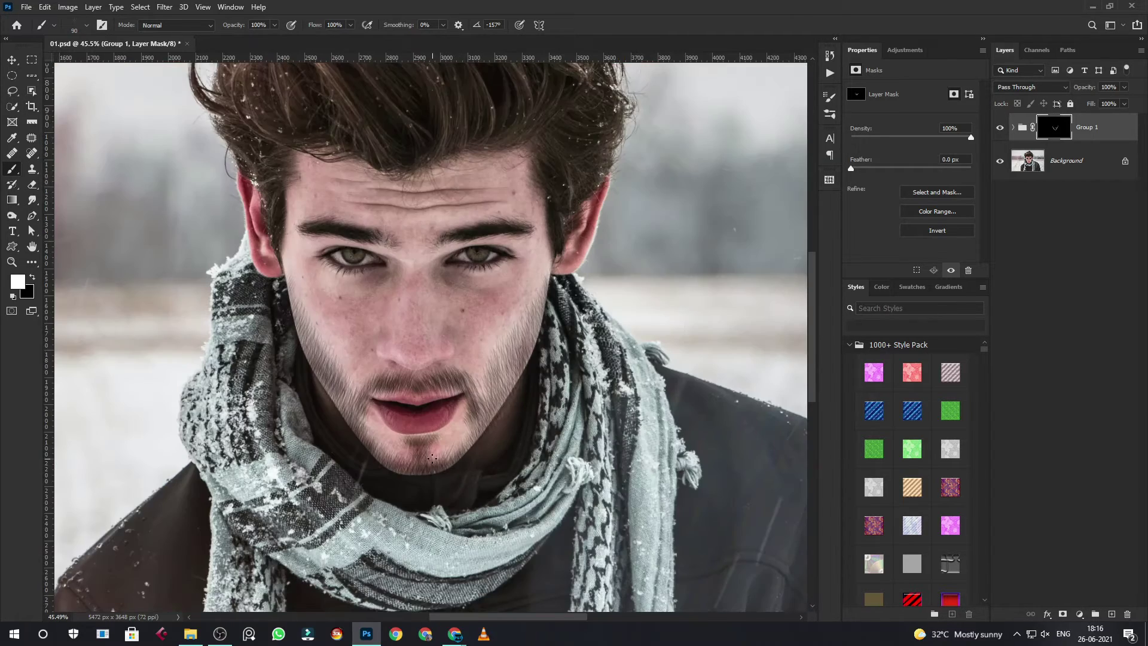
pyautogui.scroll(4, 299, 349)
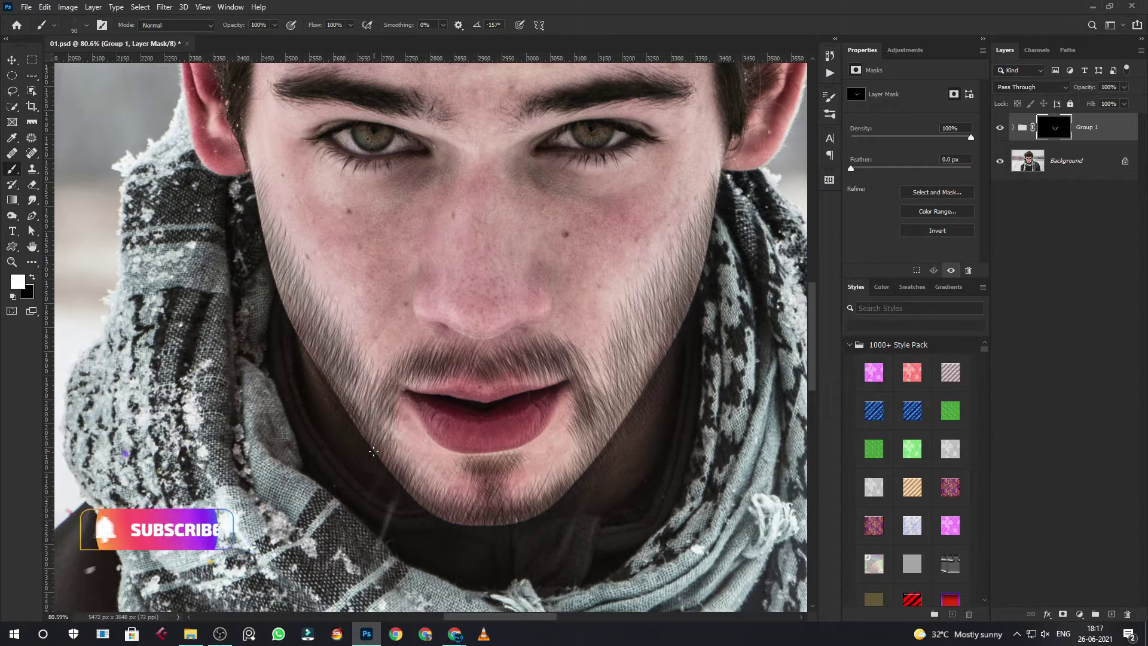
pyautogui.scroll(-3, 424, 452)
pyautogui.scroll(2, 421, 449)
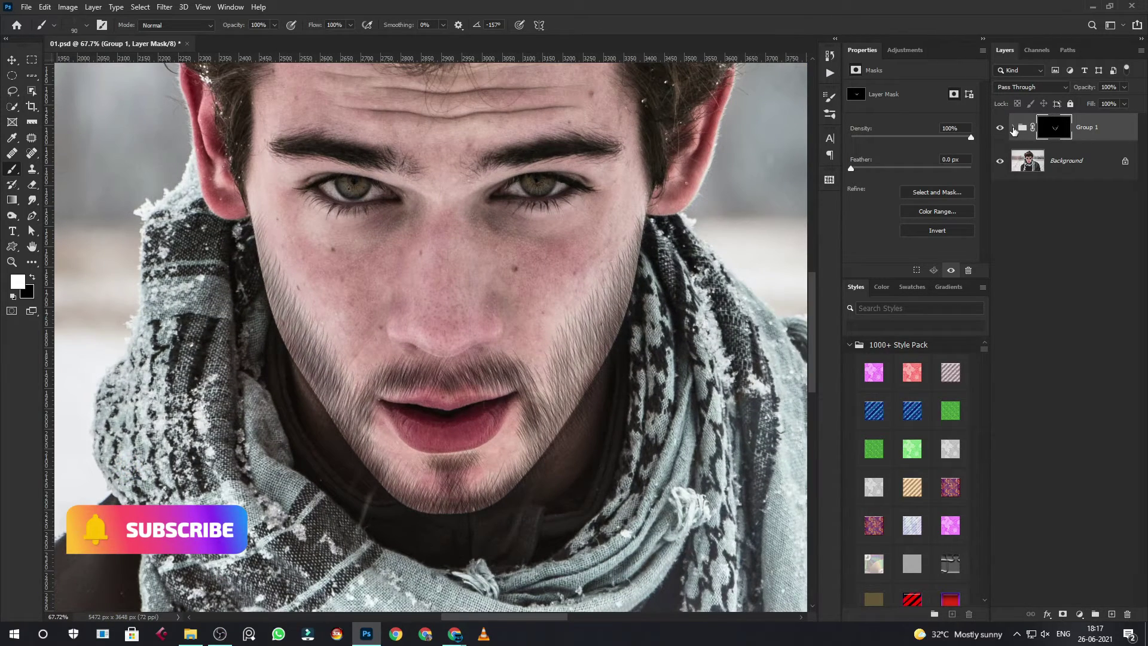
pyautogui.click(1013, 127)
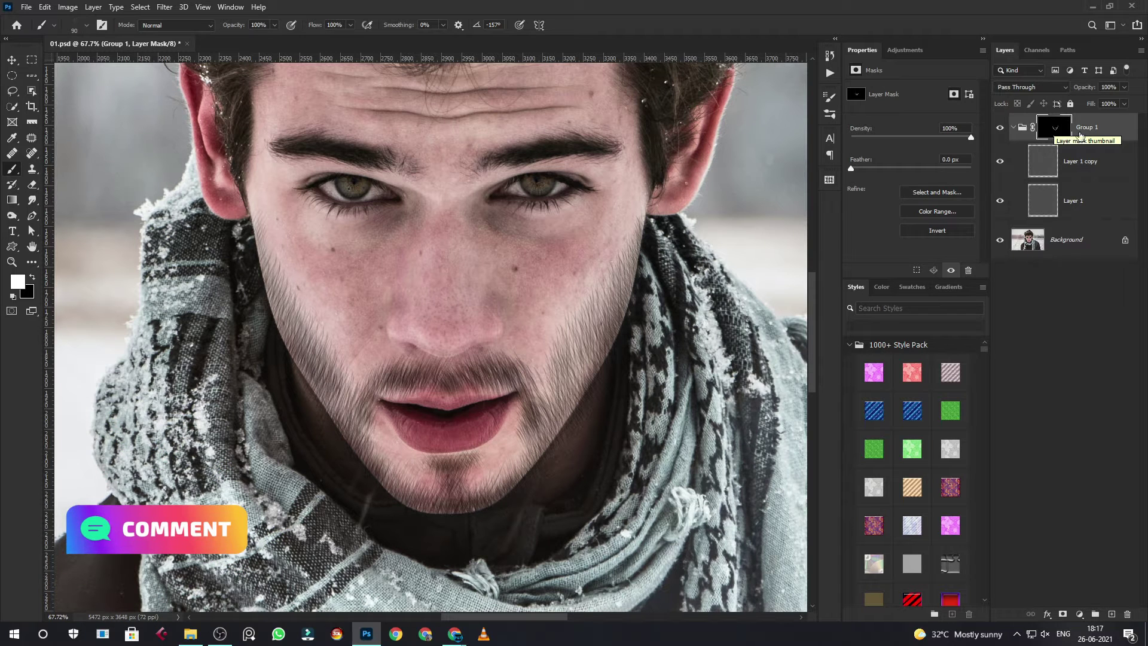
pyautogui.click(1070, 200)
pyautogui.click(997, 162)
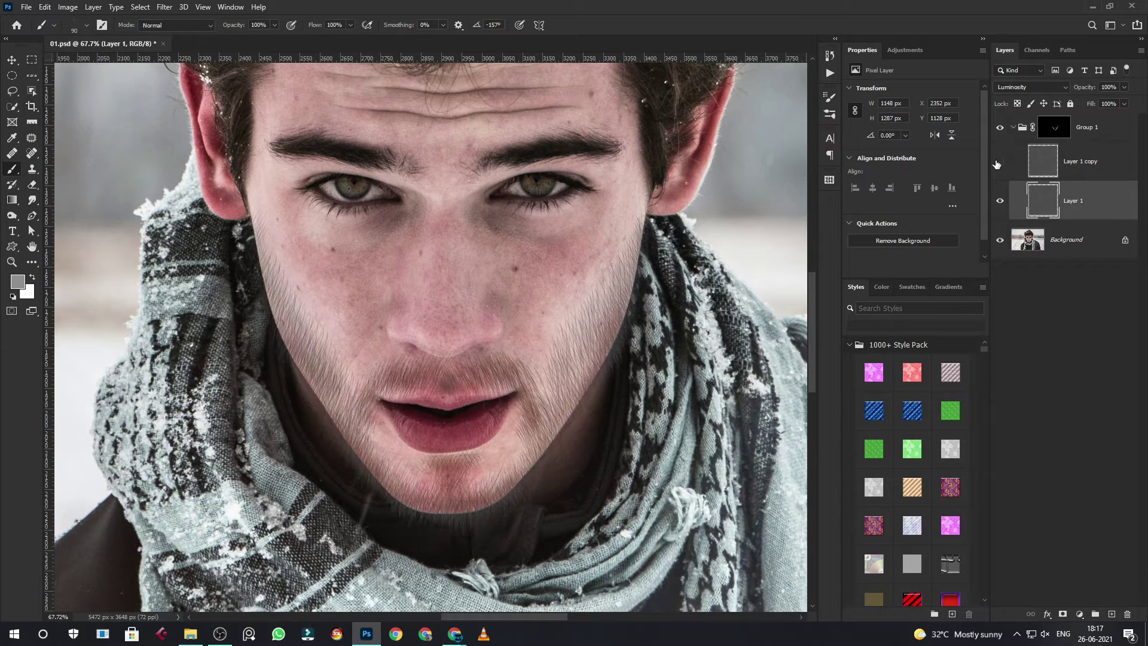
pyautogui.click(997, 162)
pyautogui.click(1079, 162)
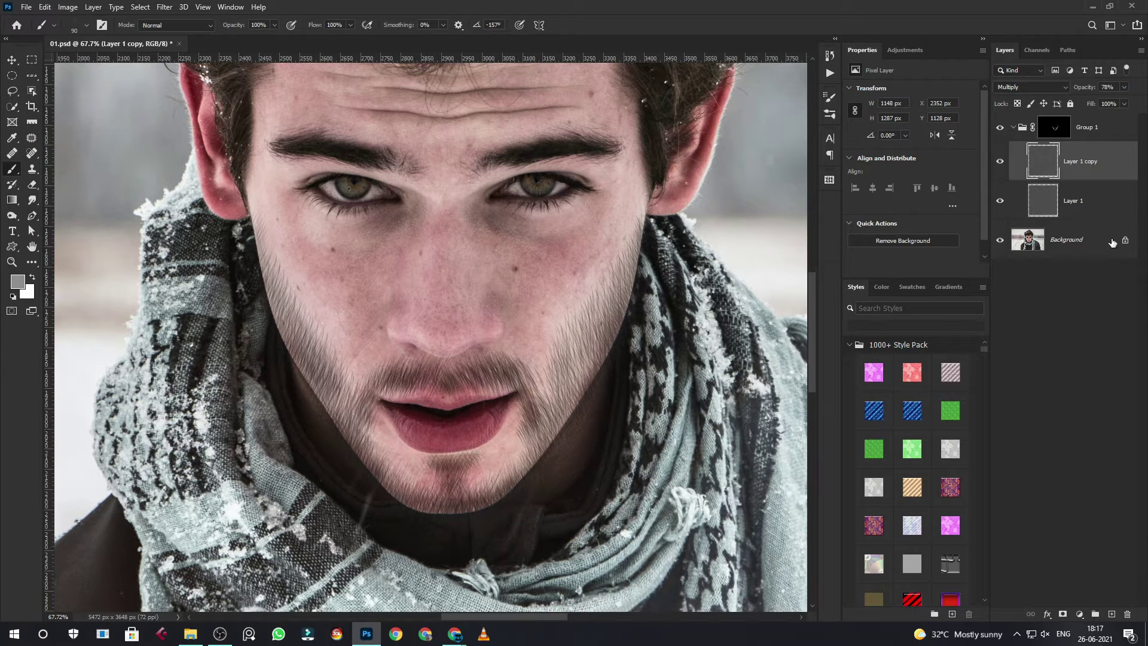
# Step: Reselect Group 1's mask and hide the photo to see only the beard strokes
pyautogui.click(1053, 127)
pyautogui.scroll(4, 614, 295)
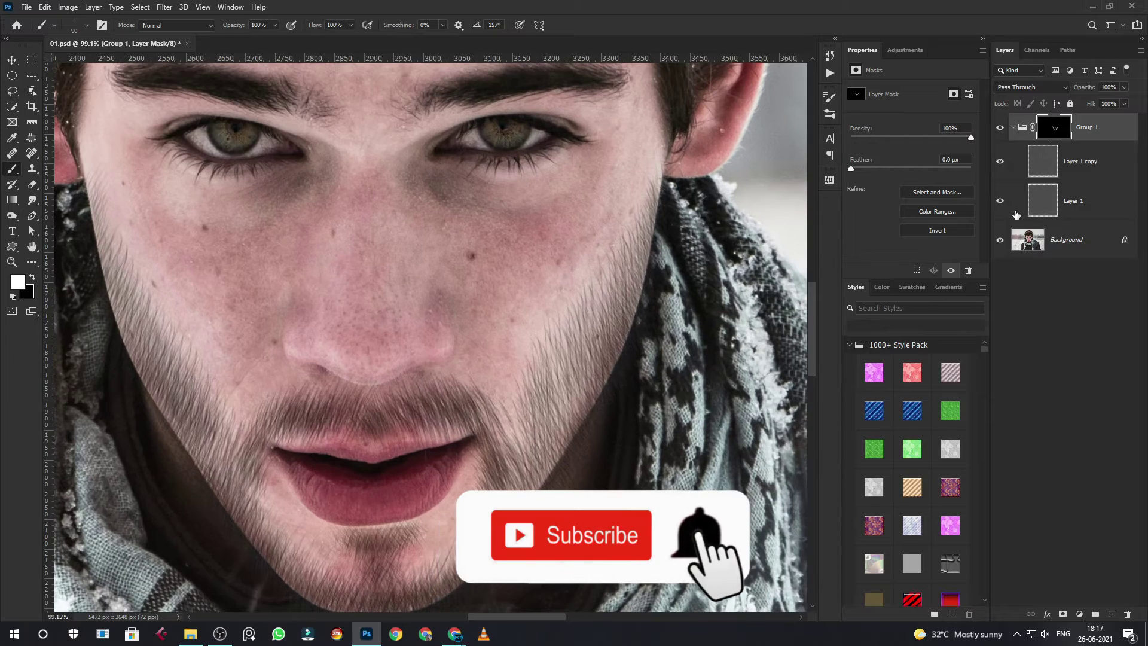
pyautogui.click(999, 239)
# Step: Stamp the visible beard into Layer 2, restore the photo and duplicate the layer
pyautogui.hotkey('ctrl', 'shift', 'alt', 'e')
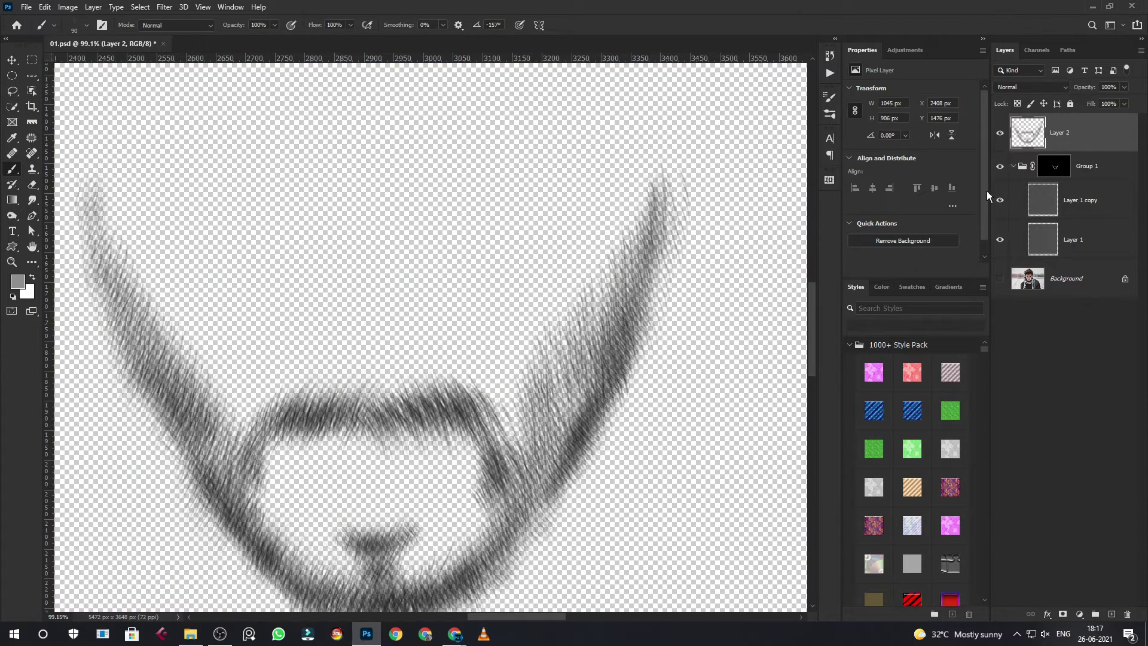
pyautogui.click(999, 166)
pyautogui.click(1000, 278)
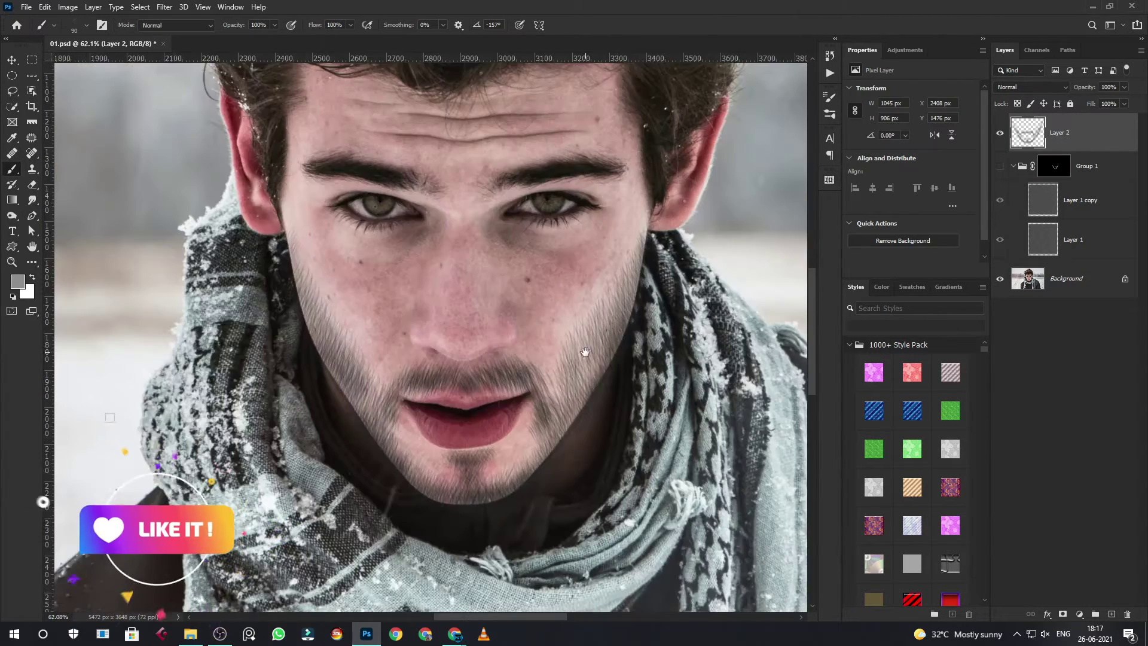
pyautogui.scroll(-2, 560, 385)
pyautogui.scroll(1, 560, 384)
pyautogui.hotkey('ctrl', 'j')
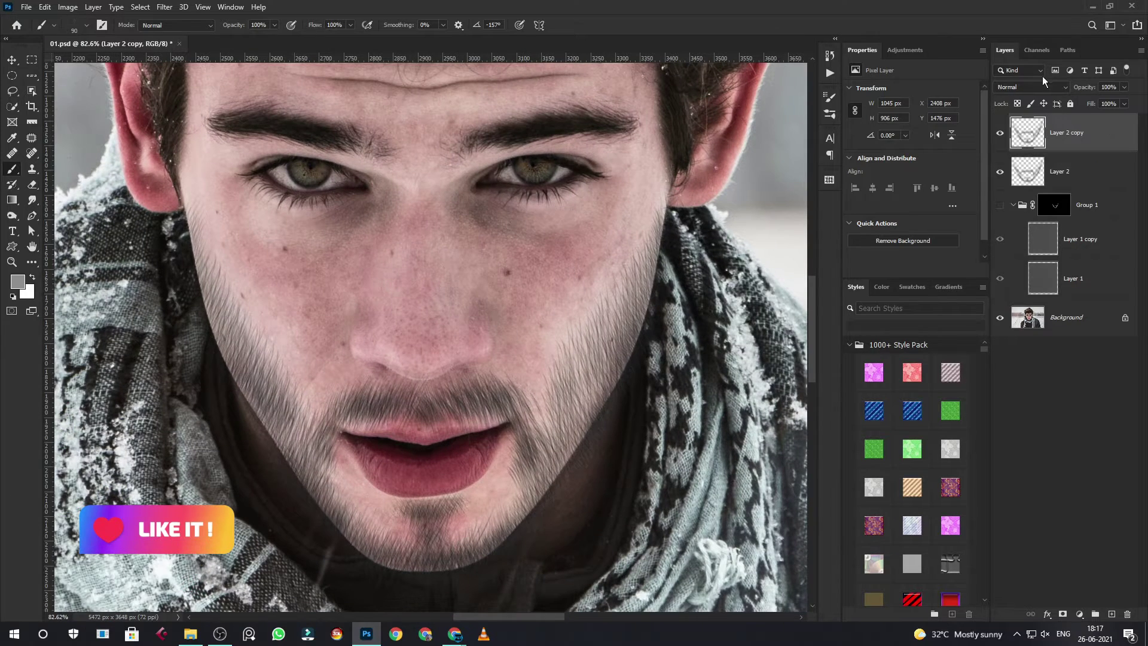
pyautogui.click(1088, 175)
pyautogui.click(999, 133)
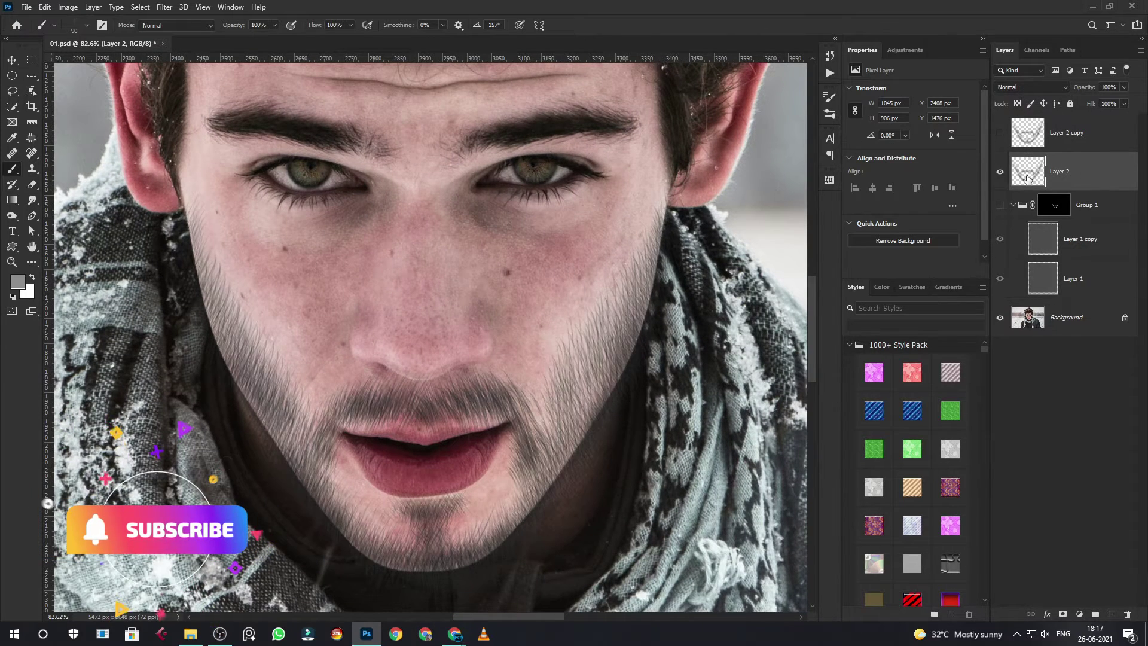
# Step: Set Layer 2 to Luminosity at 100% and its copy to Multiply at 37% opacity
pyautogui.click(1010, 87)
pyautogui.click(1005, 374)
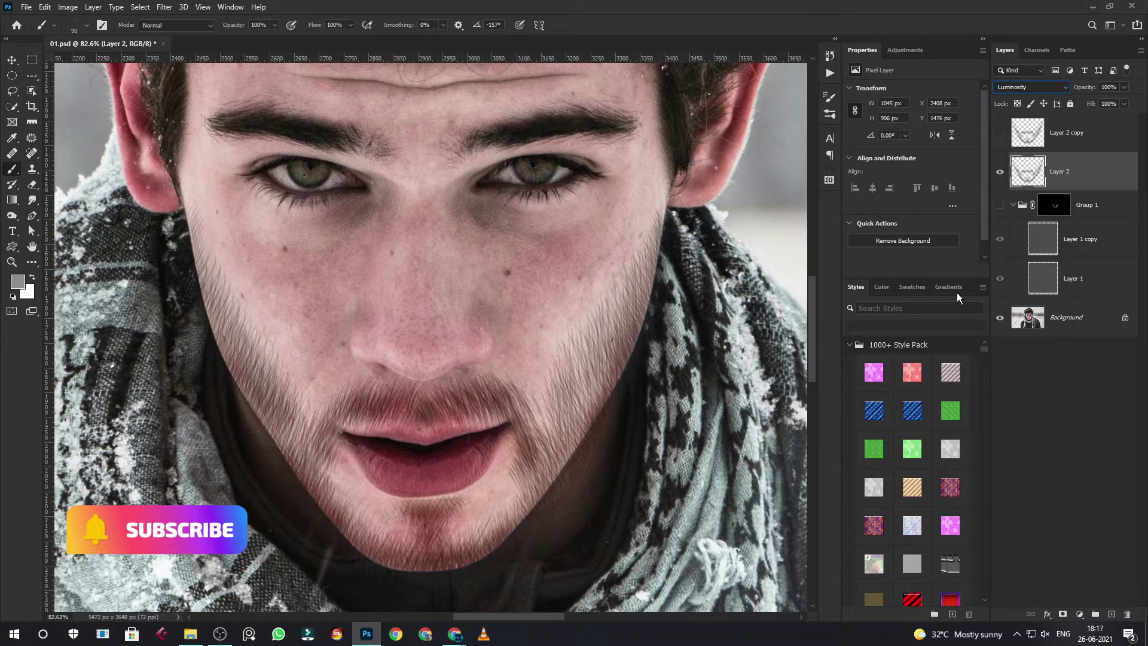
pyautogui.click(999, 132)
pyautogui.click(1060, 136)
pyautogui.click(1028, 87)
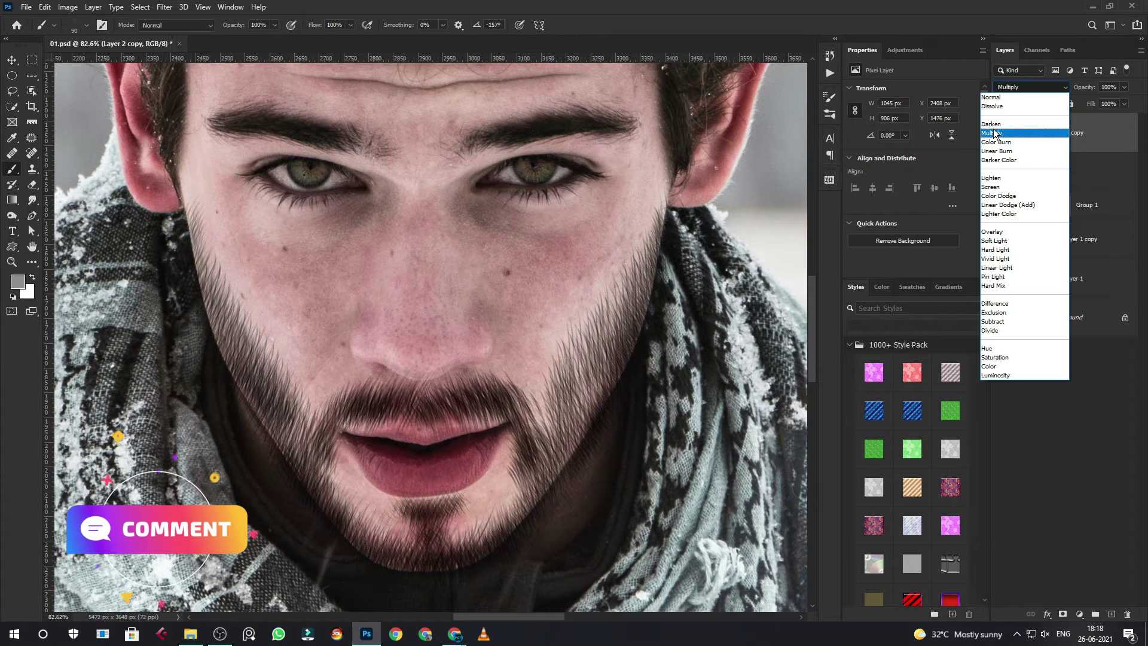
pyautogui.click(1016, 126)
pyautogui.keyDown('shift'); pyautogui.click(1076, 169); pyautogui.keyUp('shift')
pyautogui.moveTo(1075, 88); pyautogui.dragTo(1044, 94)
pyautogui.click(1076, 133)
pyautogui.click(1081, 166)
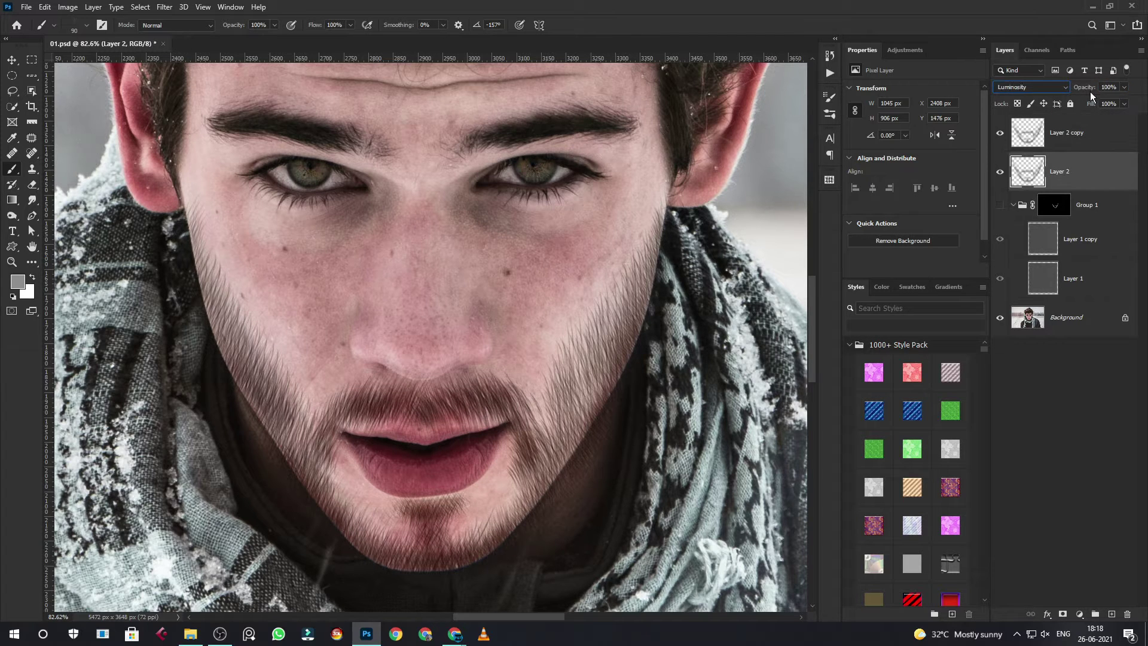
pyautogui.moveTo(1074, 94); pyautogui.dragTo(1085, 94)
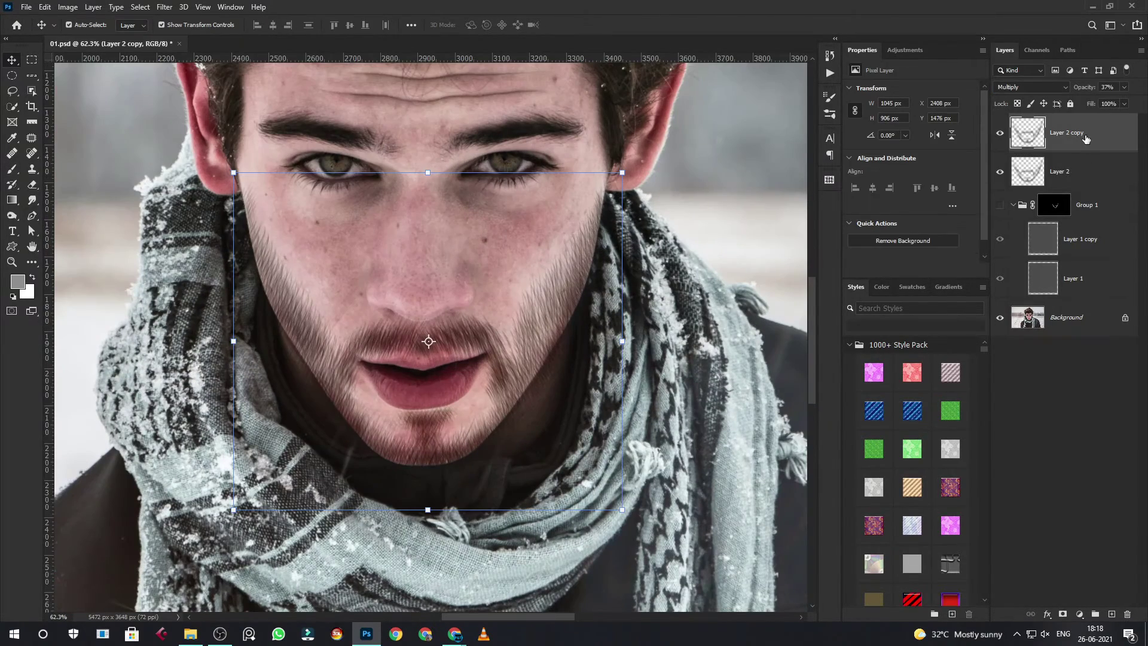
# Step: Group both beard layers as Group 2, hide Group 1 and add a layer mask
pyautogui.keyDown('shift'); pyautogui.click(1069, 172); pyautogui.keyUp('shift')
pyautogui.hotkey('ctrl', 'g')
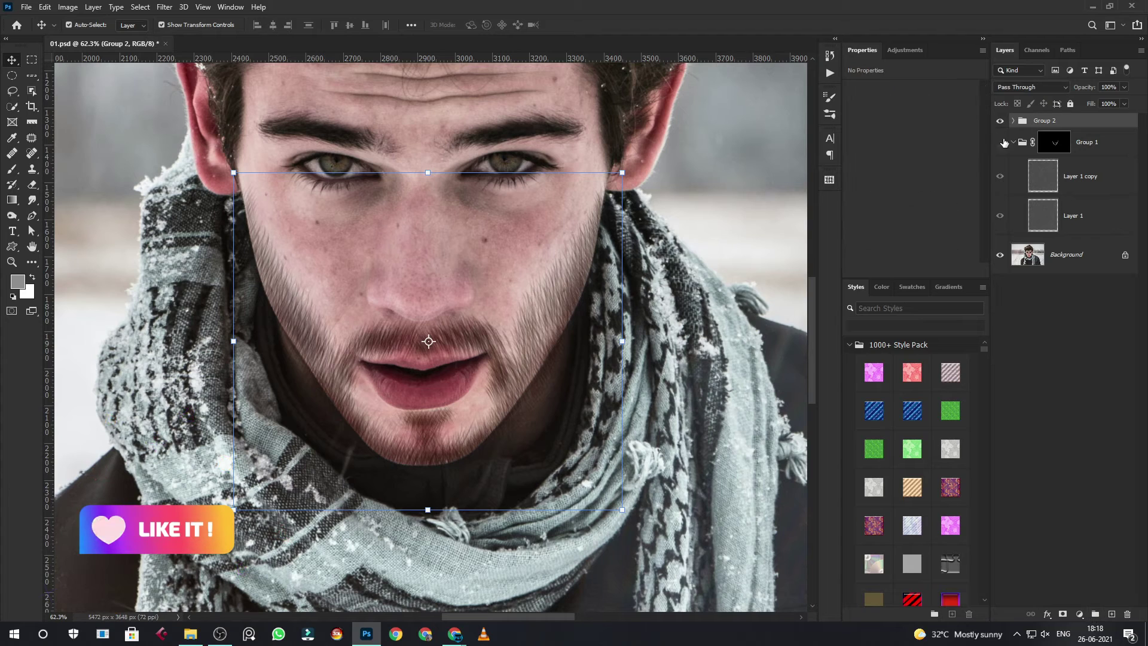
pyautogui.click(1001, 142)
pyautogui.click(1062, 614)
pyautogui.scroll(3, 618, 219)
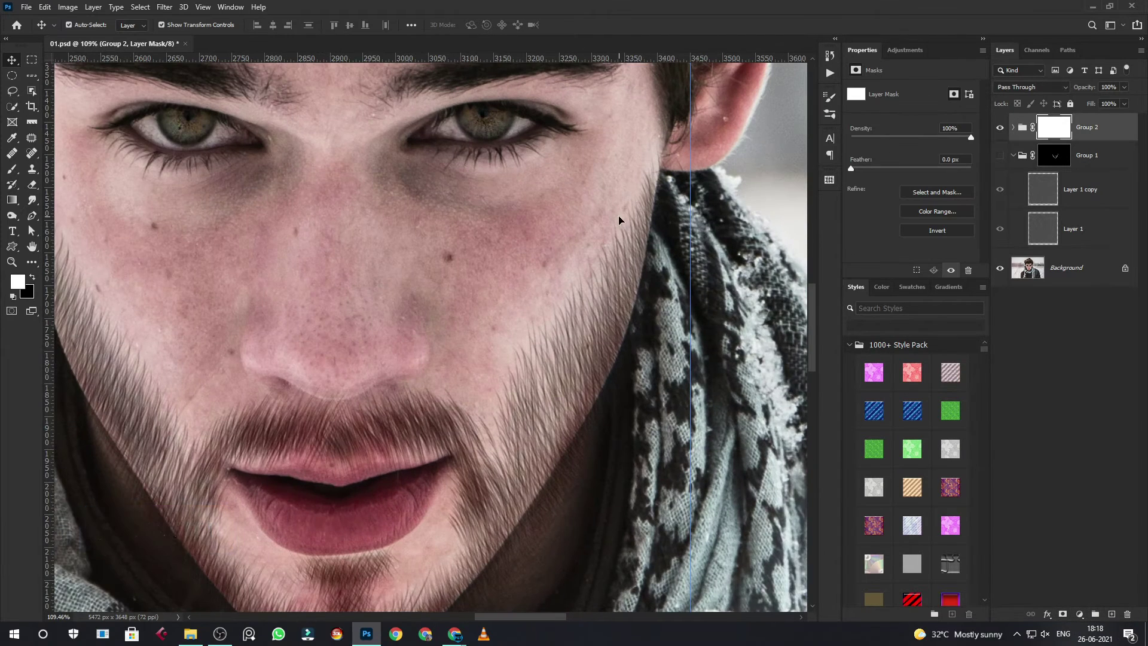
# Step: Set up a soft round brush at 50 px painting black on Group 2's mask
pyautogui.press('b')
pyautogui.rightClick(60, 95)
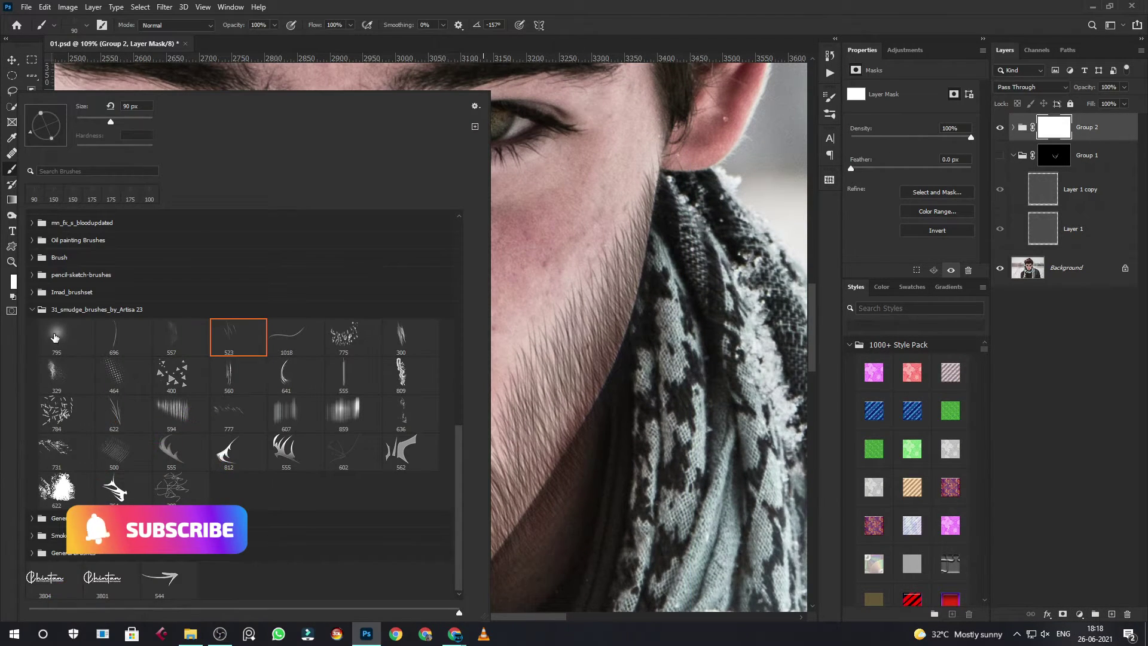
pyautogui.scroll(5, 213, 336)
pyautogui.scroll(5, 197, 310)
pyautogui.scroll(5, 186, 293)
pyautogui.scroll(5, 174, 274)
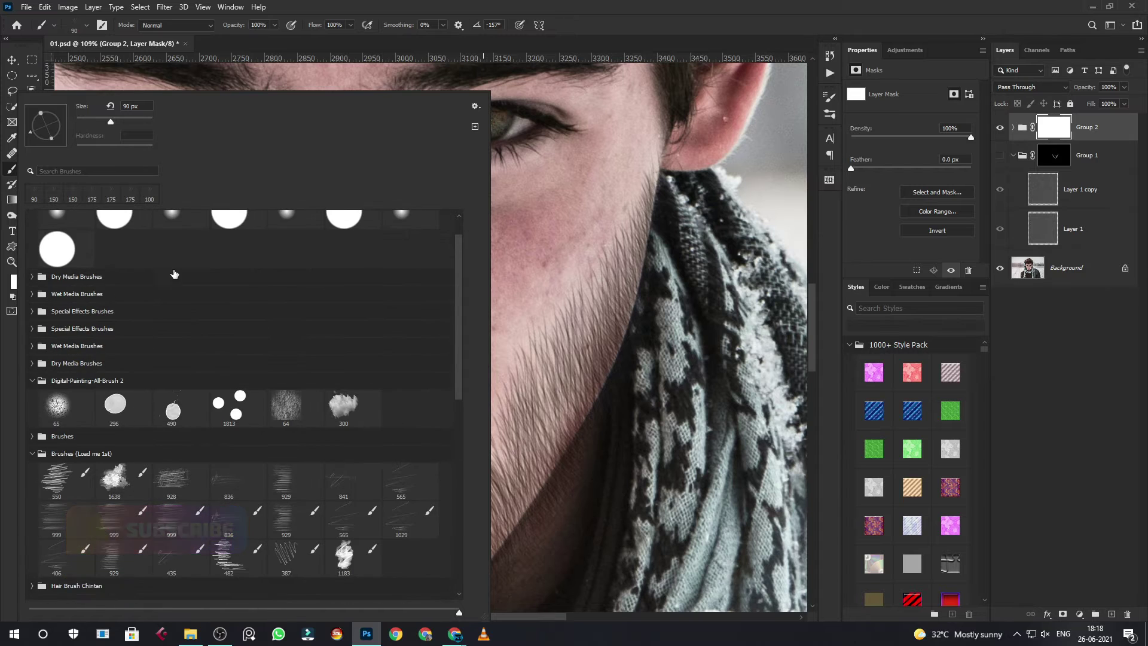
pyautogui.scroll(2, 174, 273)
pyautogui.doubleClick(177, 246)
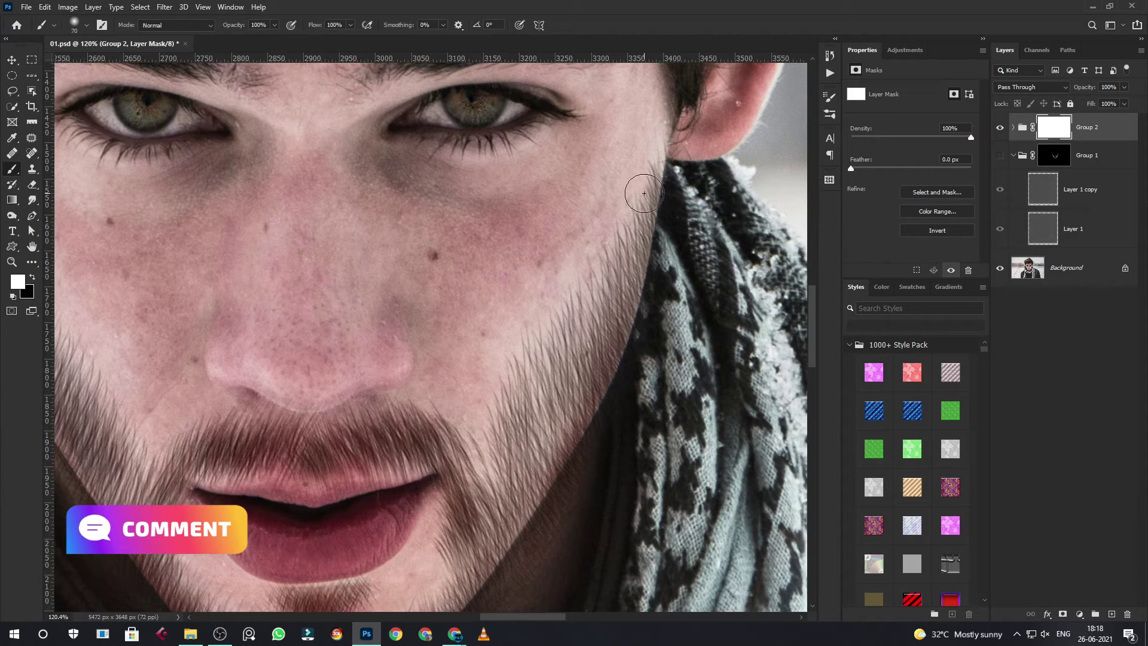
pyautogui.press('[')
pyautogui.press('[')
pyautogui.press('x')
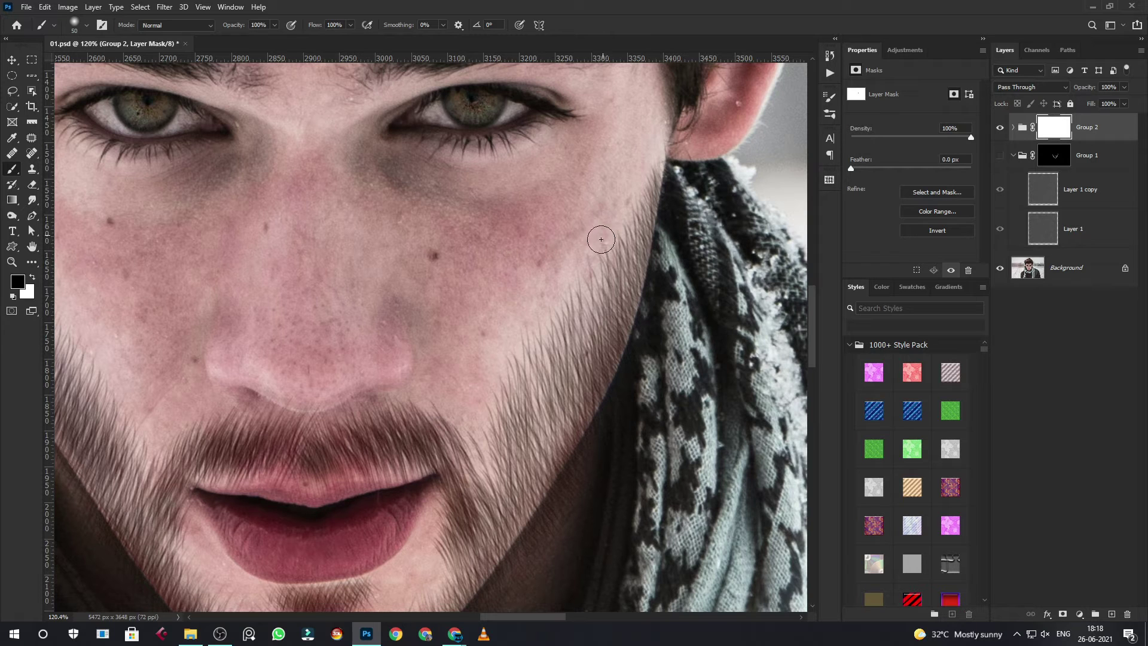
# Step: Paint out stubble on the right upper cheek and, at 30 px, beside the moustache's right end
pyautogui.moveTo(545, 317)
pyautogui.mouseDown()
pyautogui.moveTo(568, 285)
pyautogui.moveTo(472, 410)
pyautogui.mouseUp()
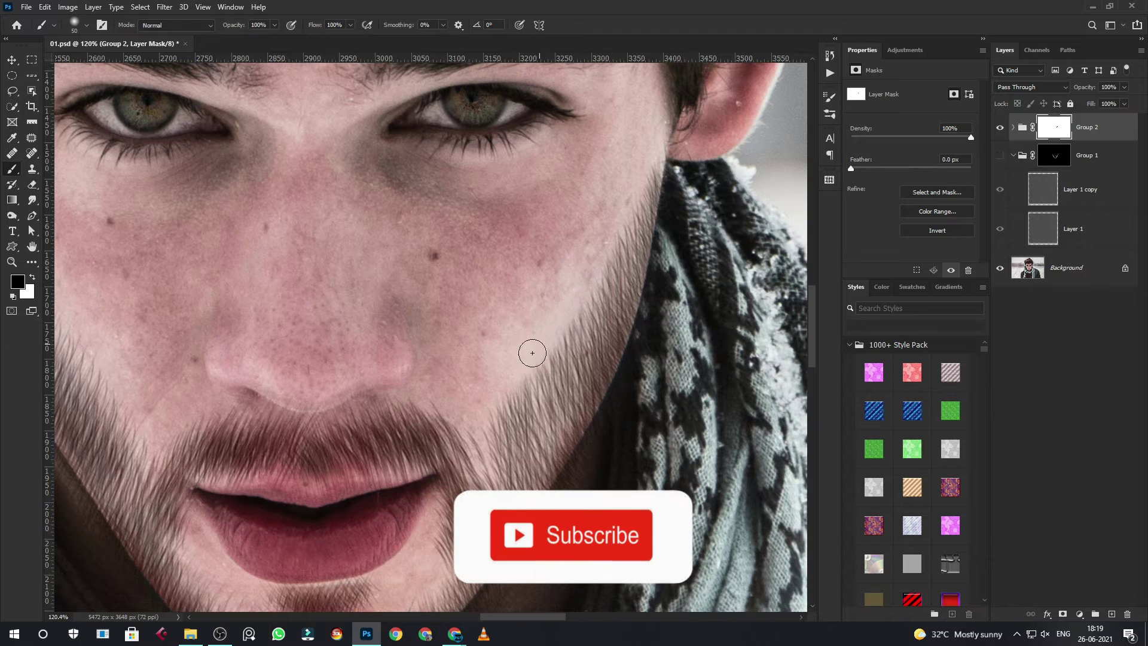
pyautogui.keyDown('alt'); pyautogui.scroll(4, 477, 418); pyautogui.keyUp('alt')
pyautogui.press('[')
pyautogui.press('[')
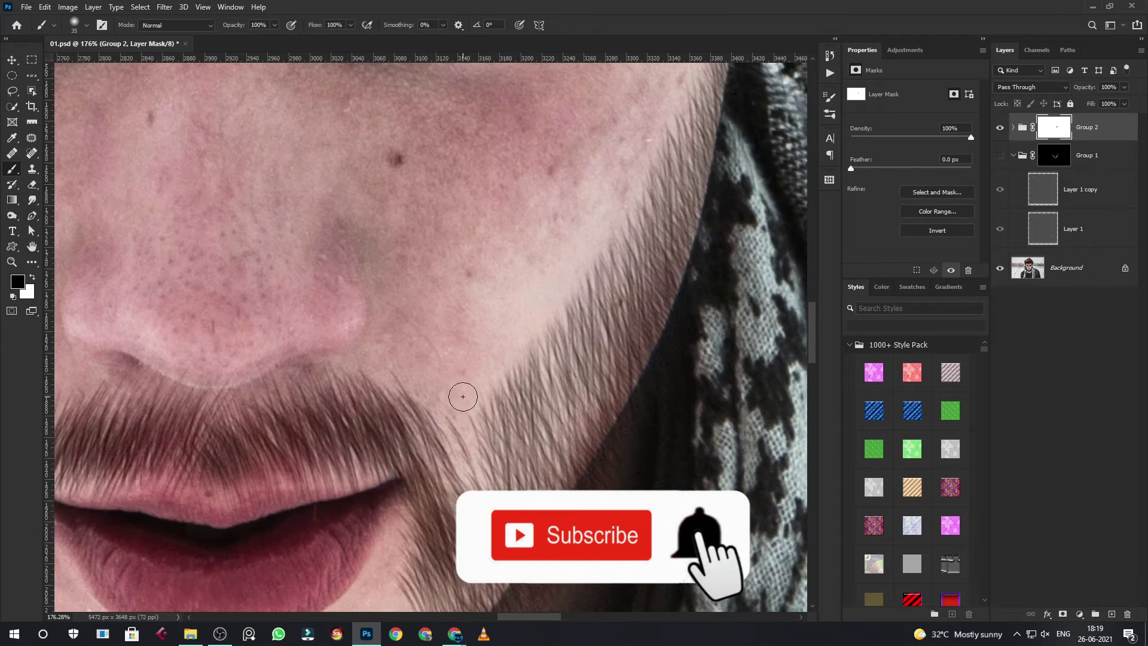
pyautogui.moveTo(461, 435); pyautogui.dragTo(449, 428)
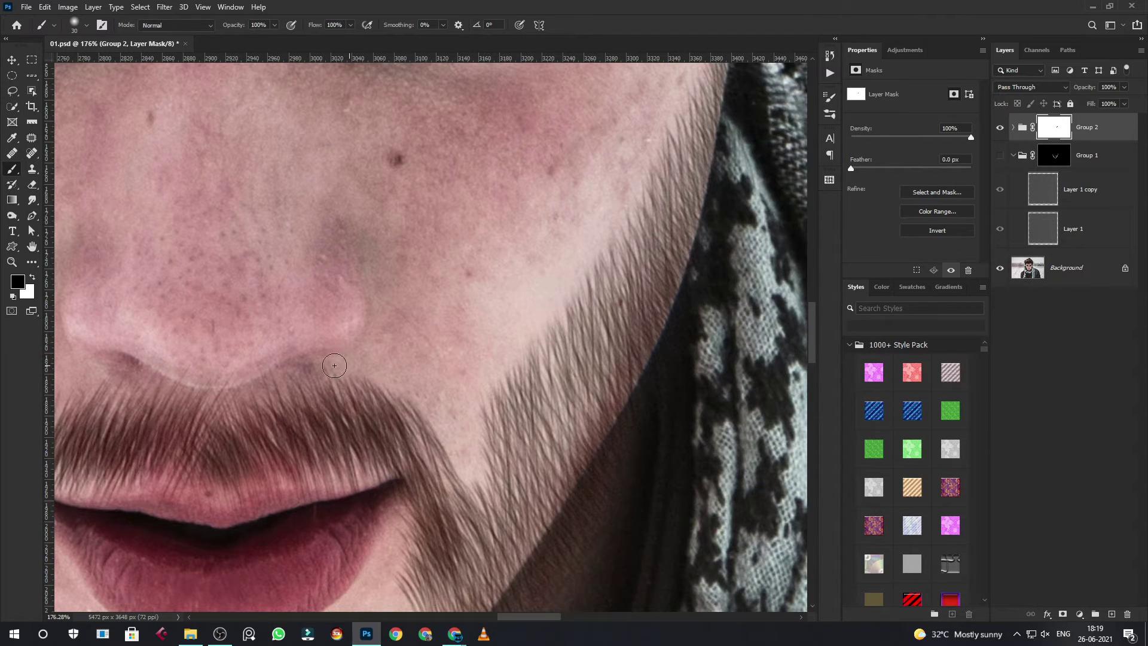
pyautogui.moveTo(333, 363); pyautogui.dragTo(453, 292)
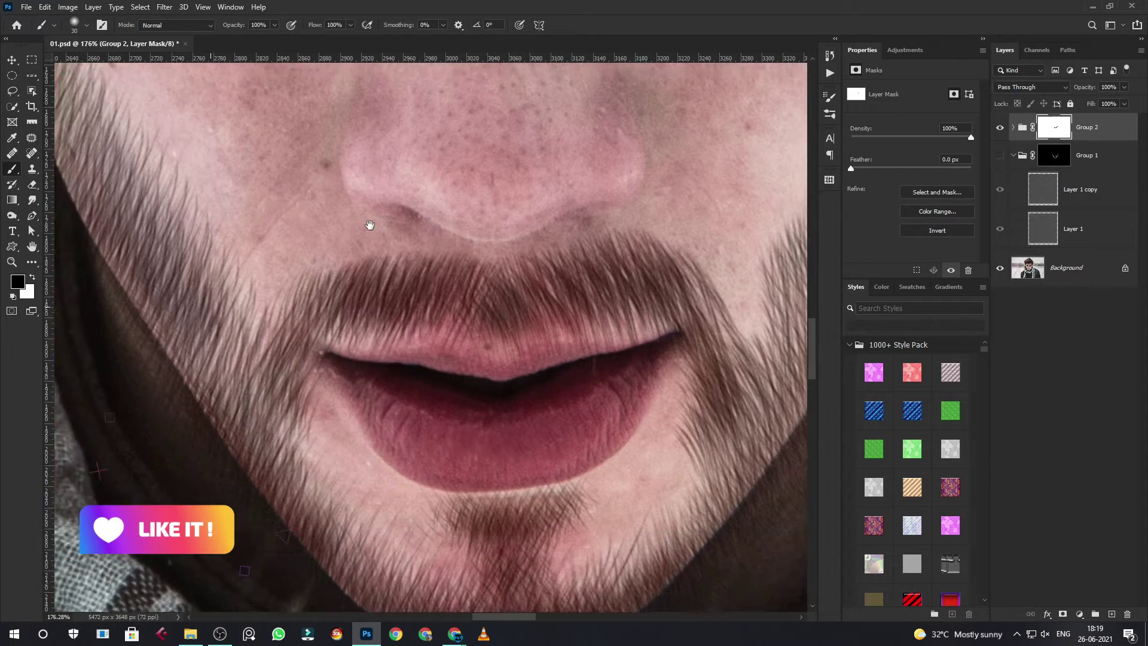
pyautogui.moveTo(298, 424)
pyautogui.mouseDown()
pyautogui.moveTo(416, 340)
pyautogui.moveTo(368, 330)
pyautogui.moveTo(391, 326)
pyautogui.moveTo(326, 328)
pyautogui.moveTo(296, 356)
pyautogui.moveTo(622, 317)
pyautogui.mouseUp()
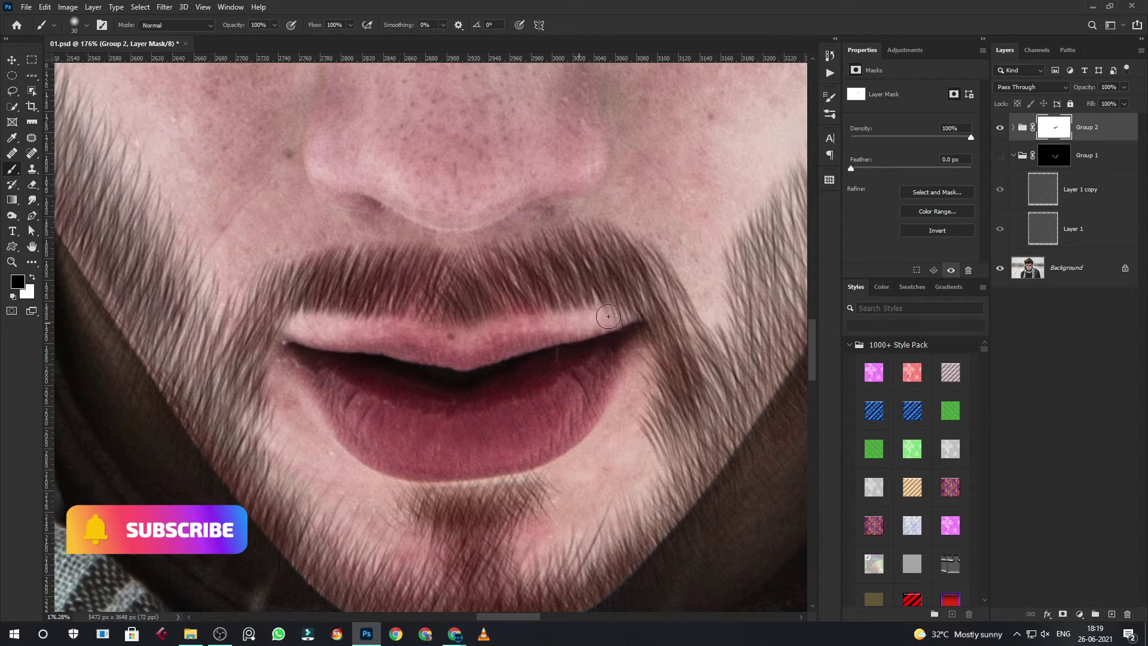
# Step: Restore beard along the upper lip edge by painting white on the mask
pyautogui.press('x')
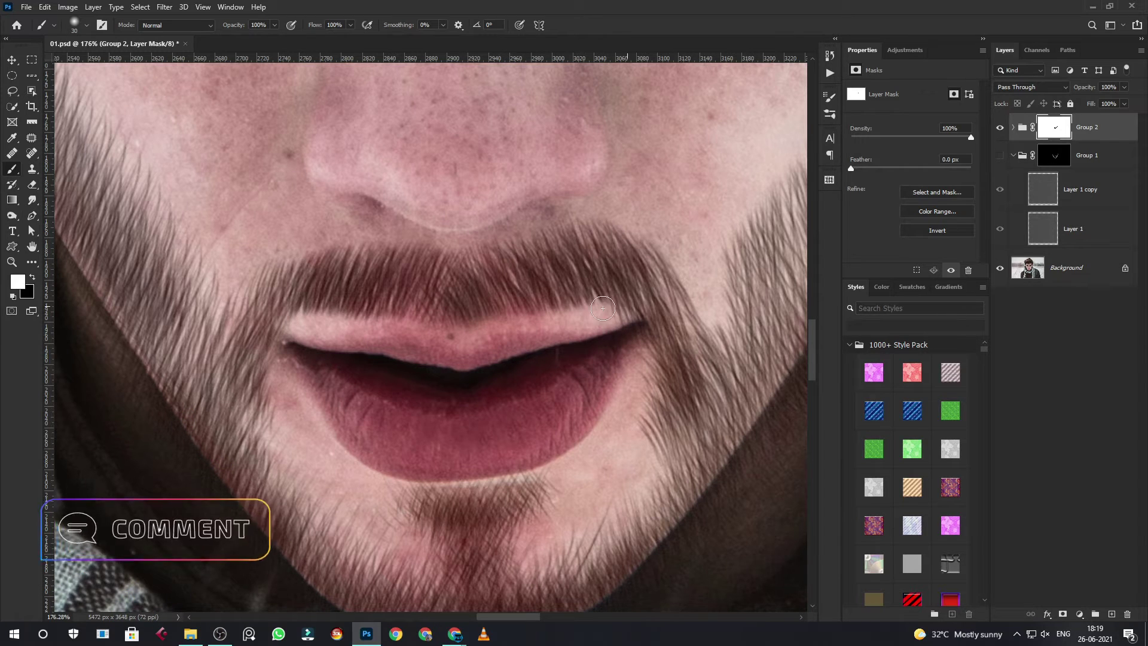
pyautogui.moveTo(583, 278); pyautogui.dragTo(275, 341)
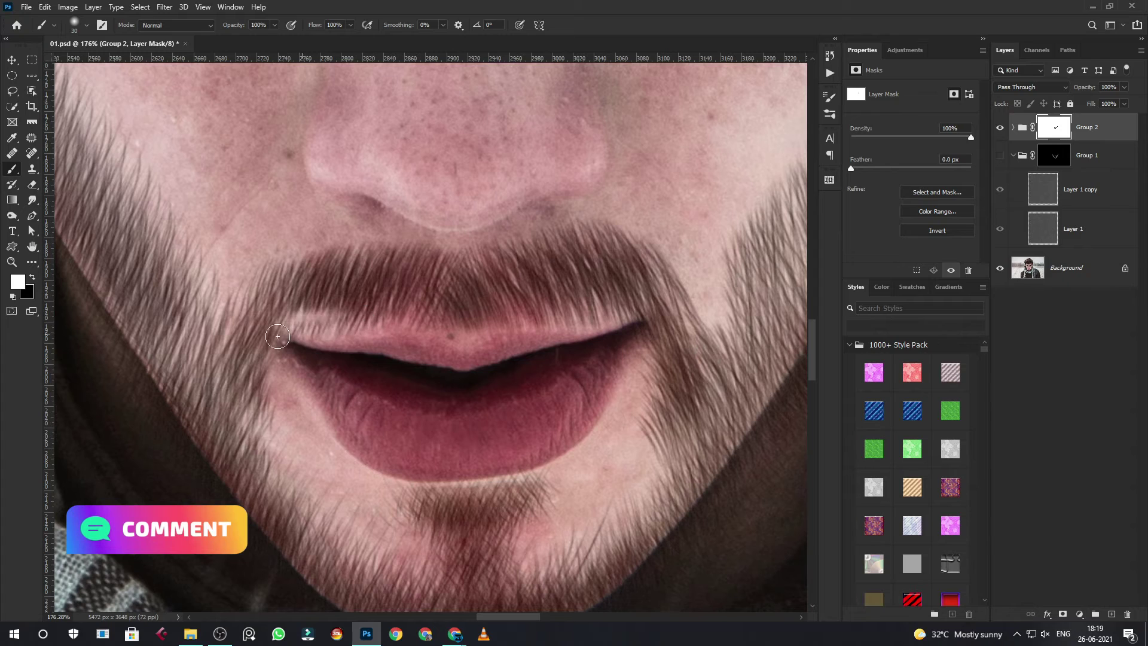
pyautogui.scroll(-3, 261, 434)
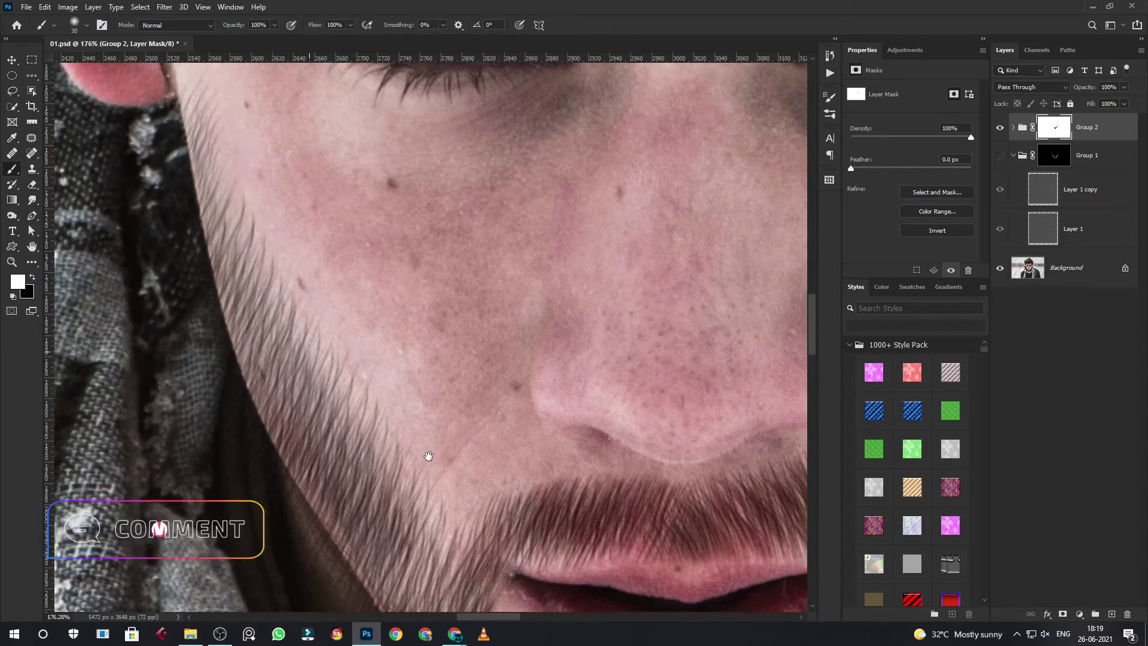
pyautogui.scroll(-2, 333, 223)
pyautogui.scroll(6, 248, 149)
# Step: Paint black again to soften the beard edge near the left moustache corner
pyautogui.press('x')
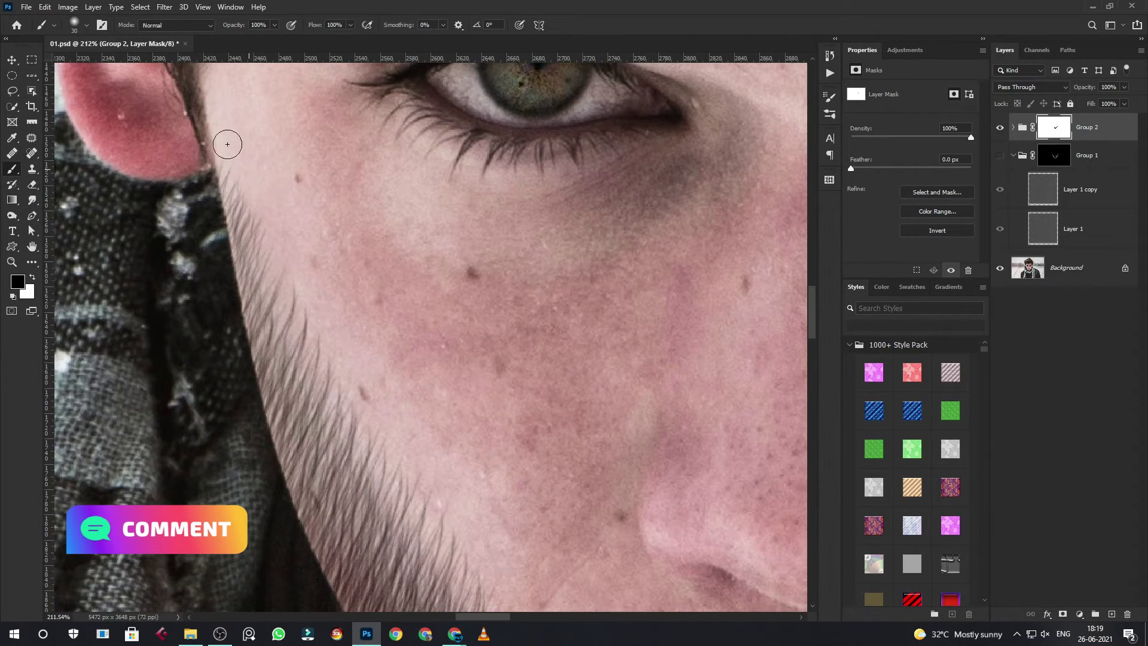
pyautogui.scroll(-3, 286, 253)
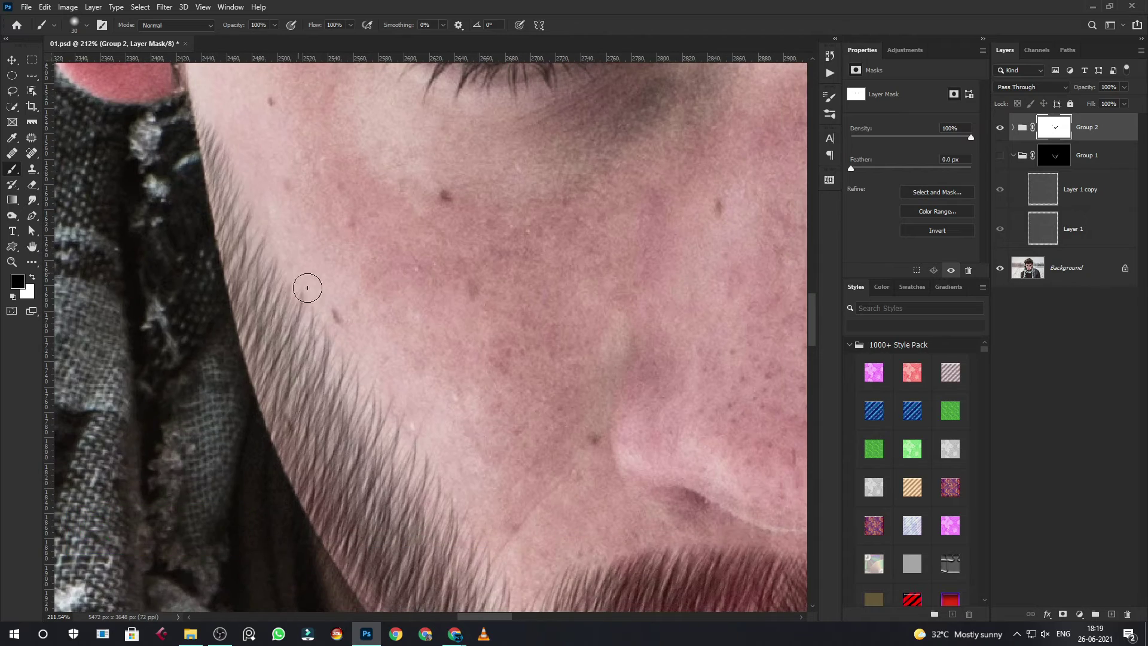
pyautogui.moveTo(417, 437); pyautogui.dragTo(371, 309)
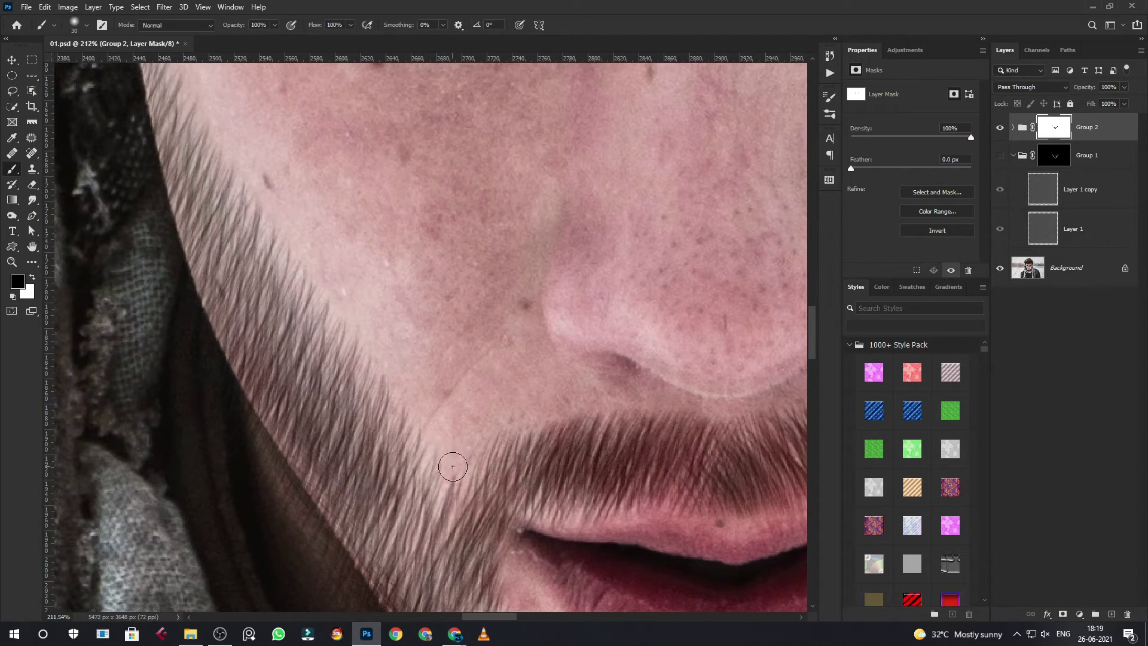
pyautogui.moveTo(453, 467); pyautogui.dragTo(455, 526)
pyautogui.scroll(-3, 454, 514)
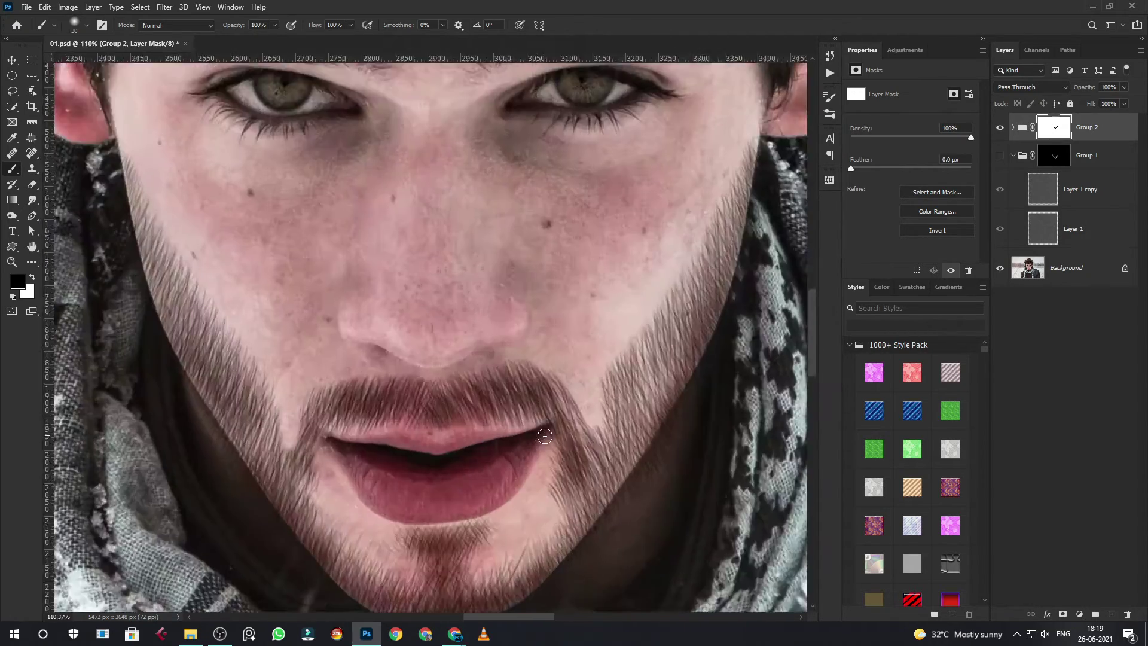
pyautogui.scroll(3, 418, 320)
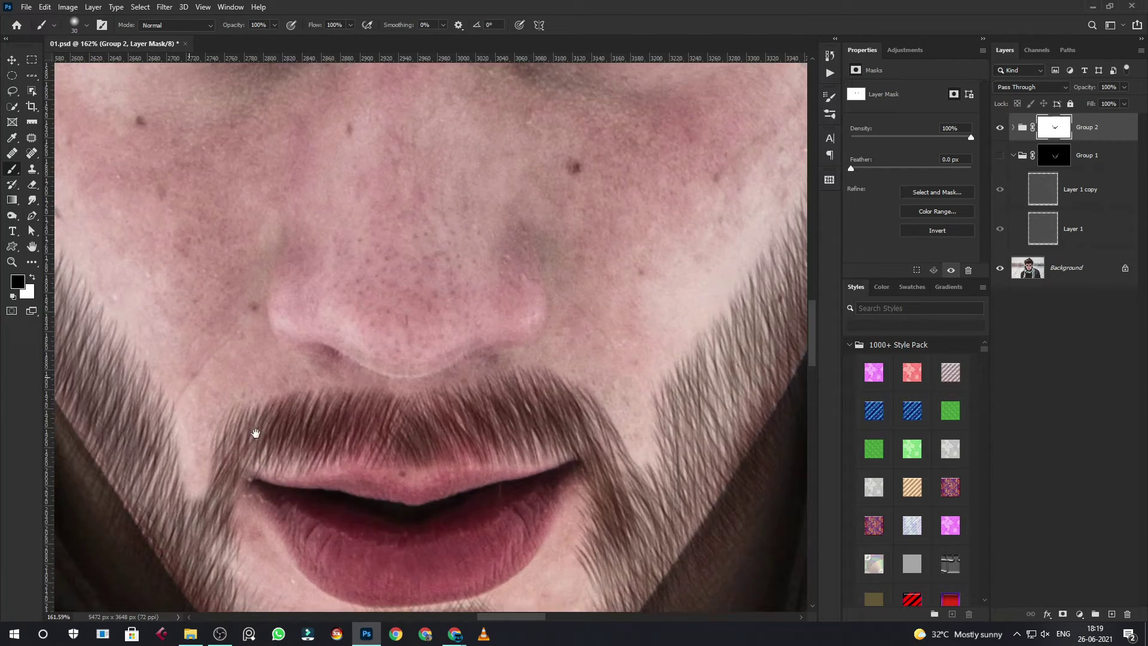
# Step: Mask out beard hairs spilling past the jawline onto the neck
pyautogui.moveTo(113, 119); pyautogui.dragTo(261, 390)
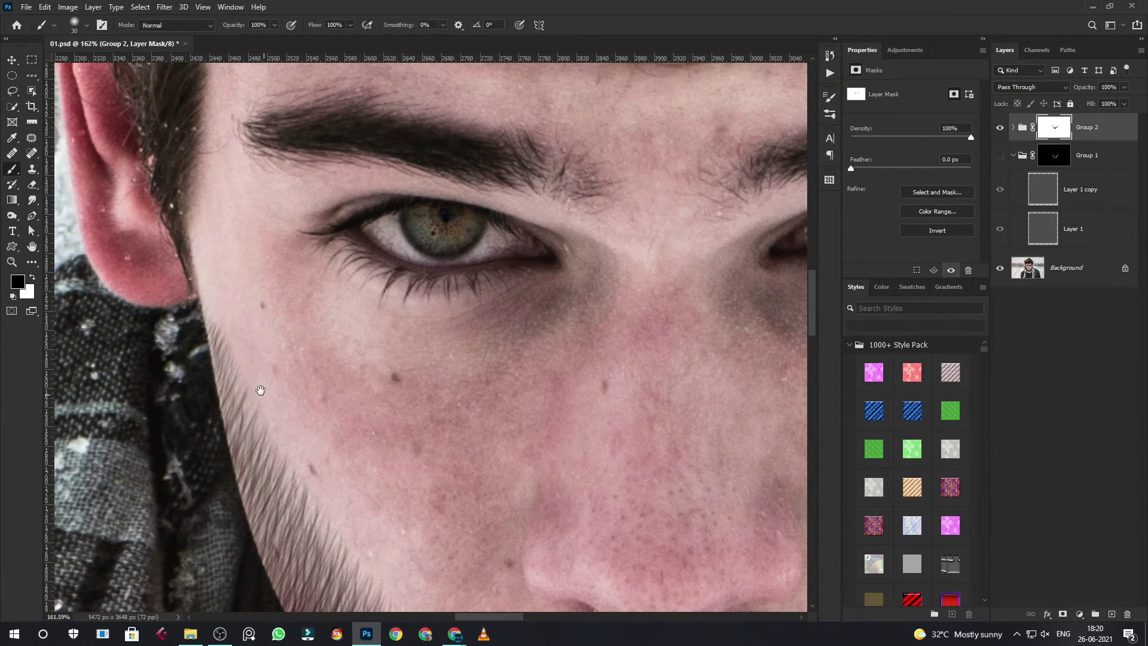
pyautogui.press('x')
pyautogui.press('x')
pyautogui.moveTo(260, 394); pyautogui.dragTo(222, 277)
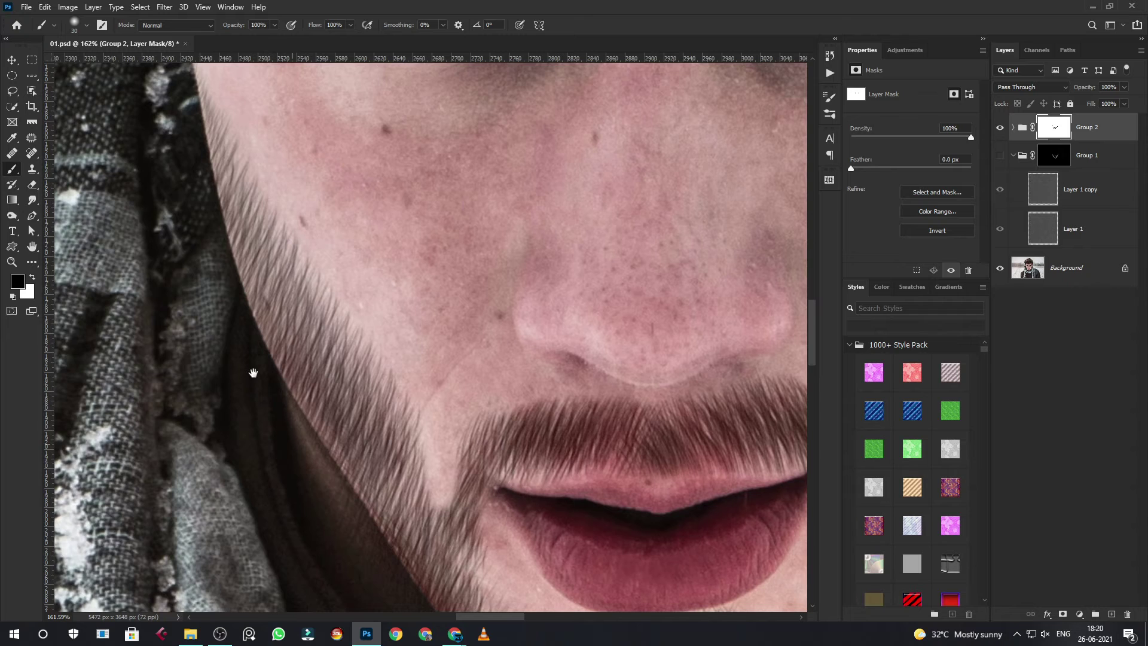
pyautogui.moveTo(253, 373); pyautogui.dragTo(216, 274)
pyautogui.moveTo(348, 459); pyautogui.dragTo(197, 219)
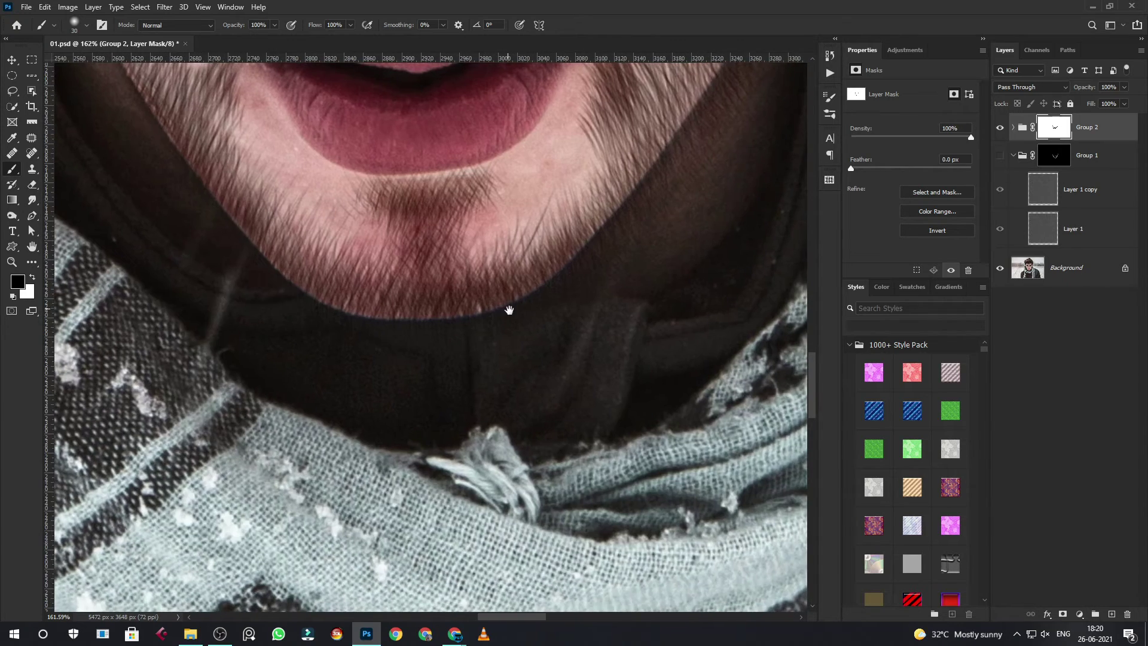
pyautogui.moveTo(509, 310); pyautogui.dragTo(467, 374)
pyautogui.moveTo(527, 208); pyautogui.dragTo(403, 414)
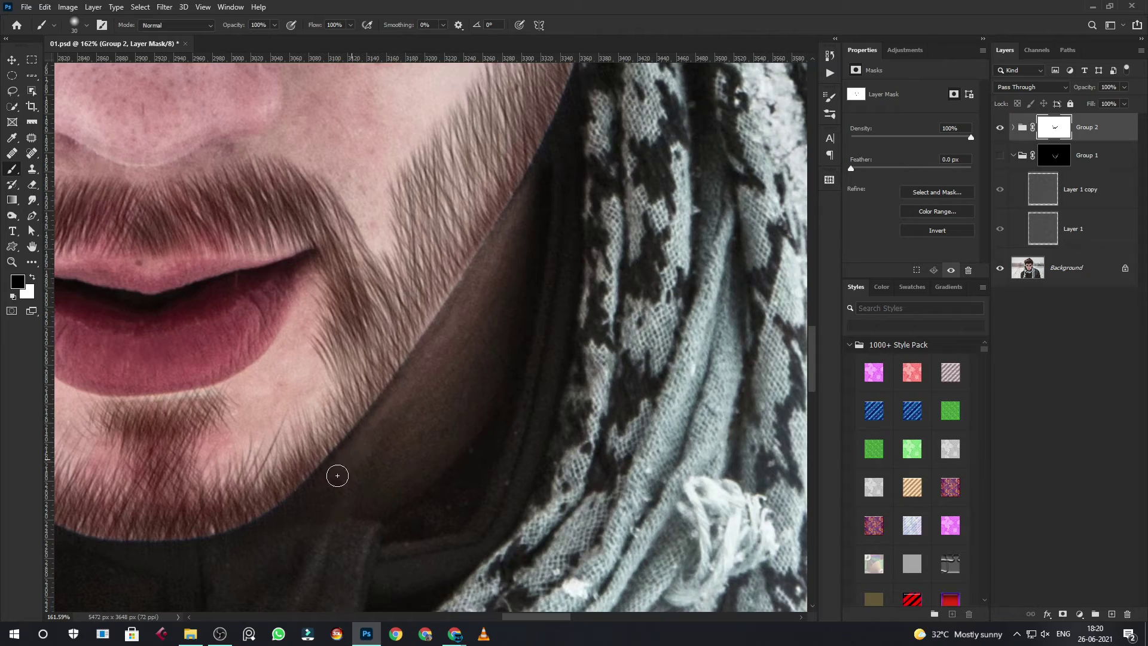
# Step: Zoom in and erase stray beard hairs just below the lower lip and along the chin
pyautogui.hotkey('ctrl', '0')
pyautogui.scroll(10, 461, 417)
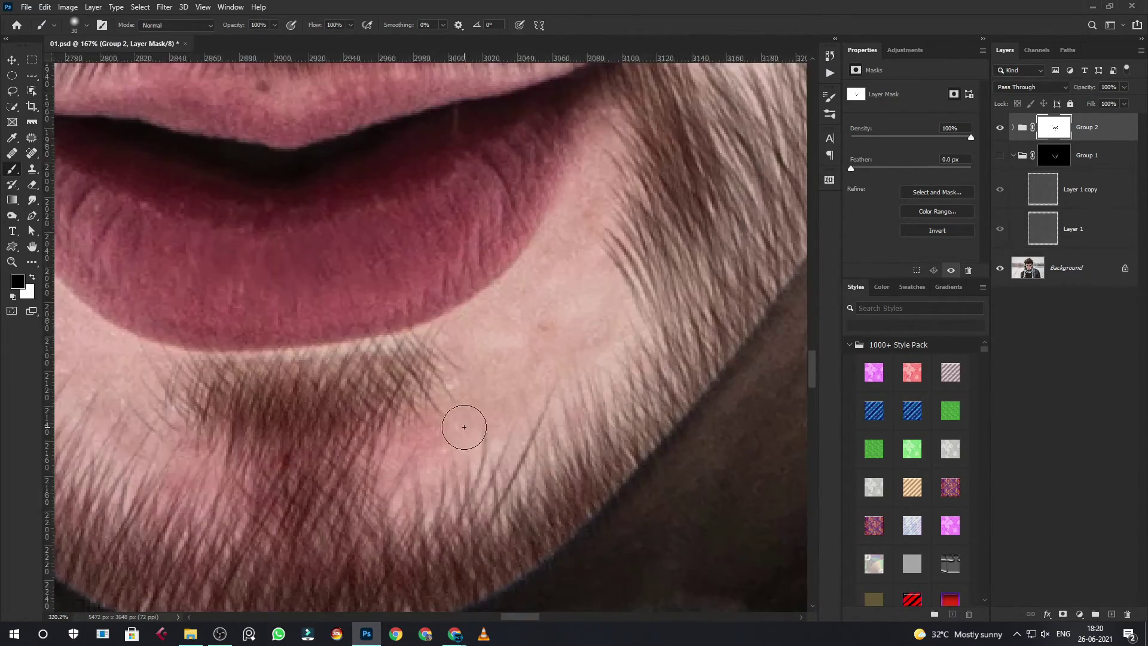
pyautogui.moveTo(472, 341); pyautogui.dragTo(435, 390)
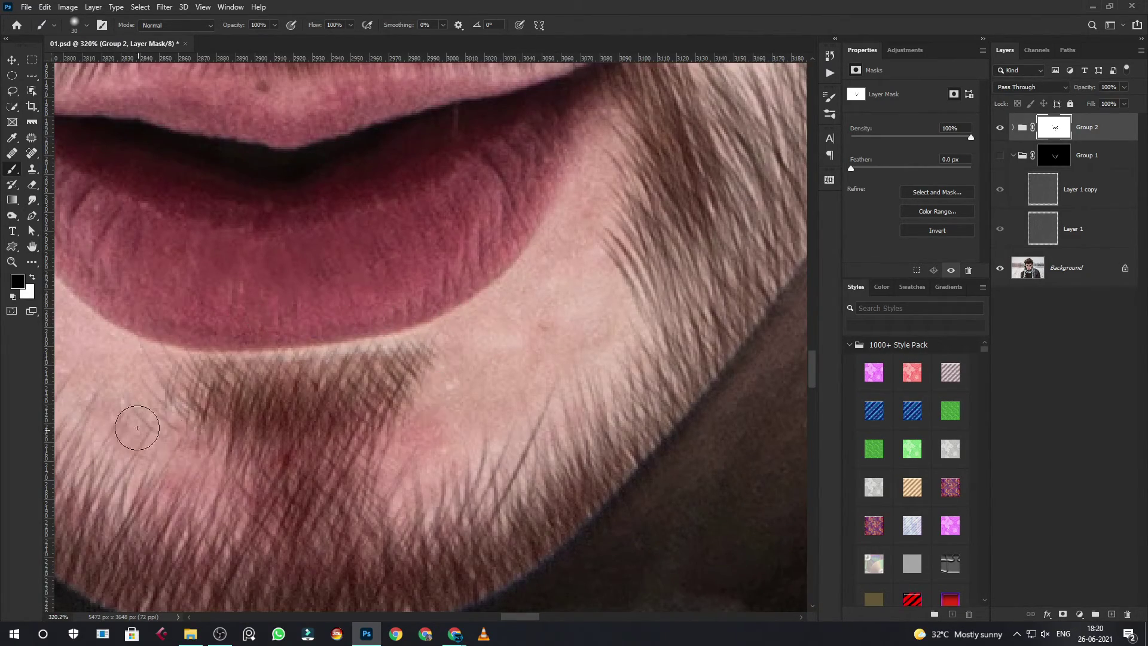
pyautogui.moveTo(565, 368)
pyautogui.mouseDown()
pyautogui.moveTo(397, 474)
pyautogui.moveTo(482, 443)
pyautogui.moveTo(594, 355)
pyautogui.moveTo(613, 150)
pyautogui.moveTo(605, 238)
pyautogui.mouseUp()
pyautogui.moveTo(67, 227)
pyautogui.mouseDown()
pyautogui.moveTo(456, 281)
pyautogui.moveTo(463, 385)
pyautogui.mouseUp()
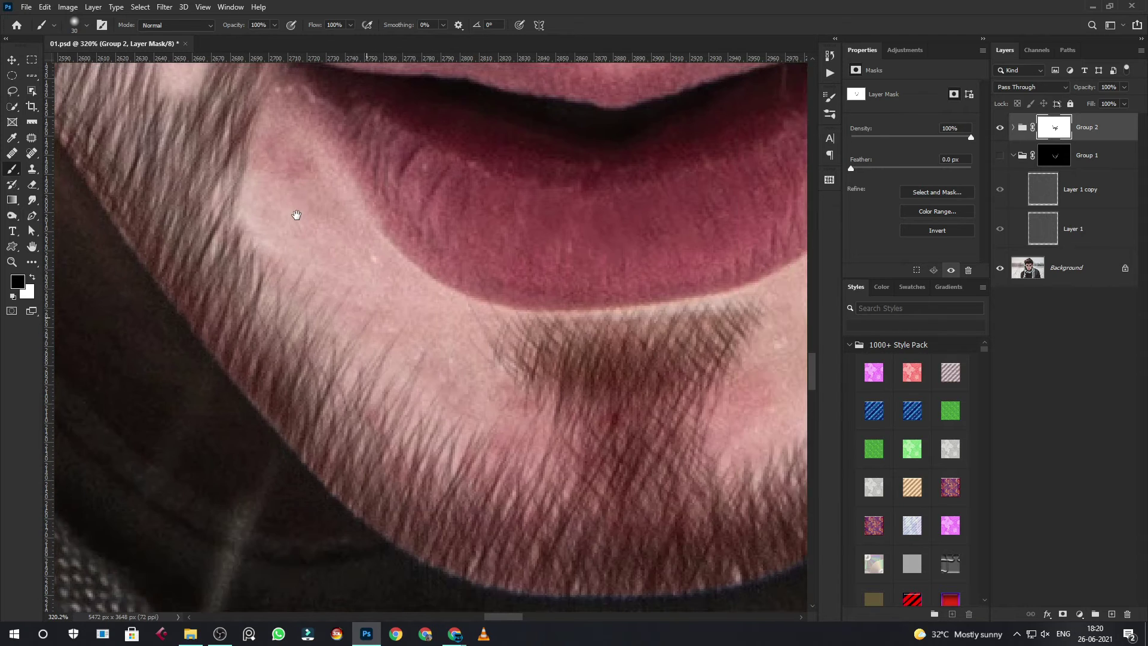
pyautogui.moveTo(364, 308); pyautogui.dragTo(295, 213)
pyautogui.moveTo(456, 389); pyautogui.dragTo(284, 297)
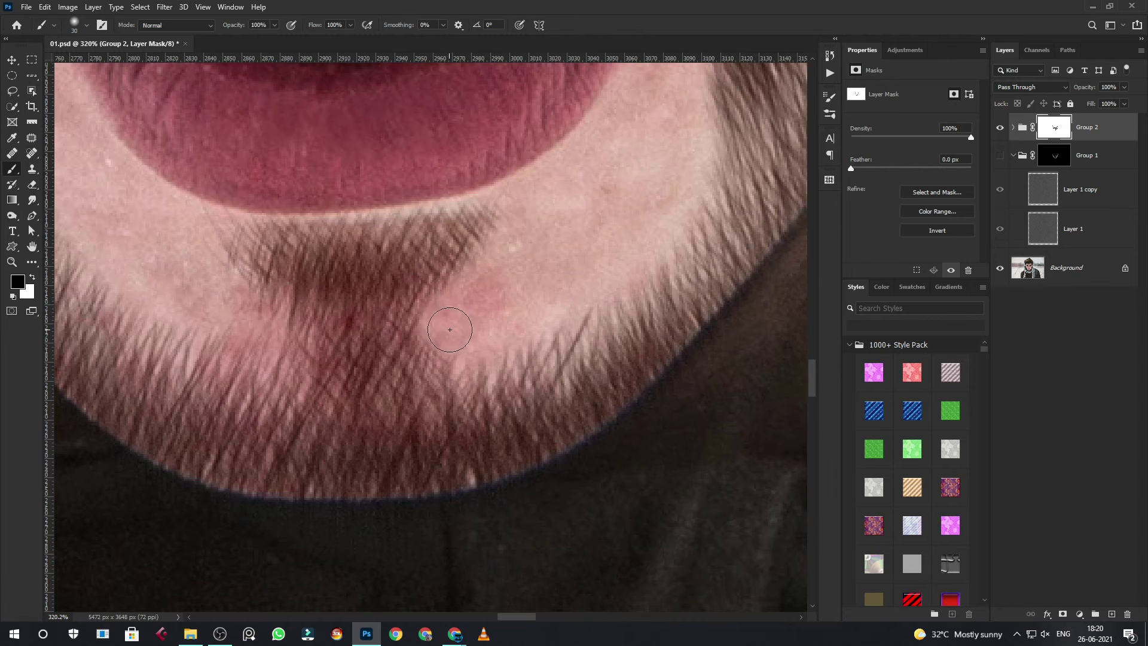
pyautogui.scroll(-10, 461, 335)
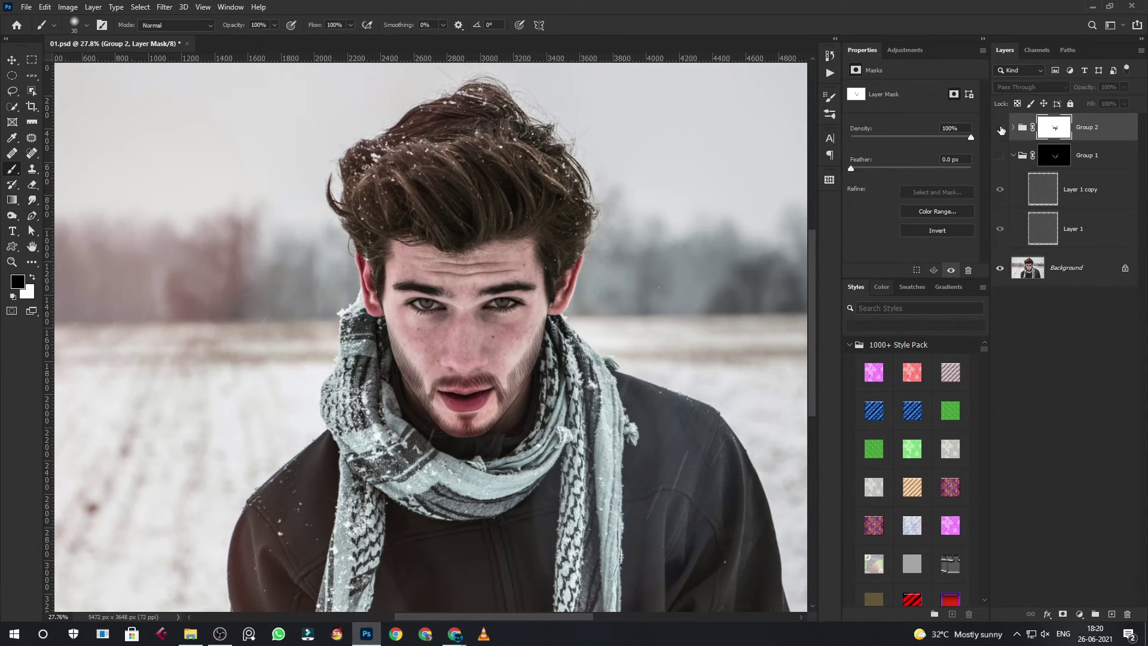
# Step: Toggle Group 2's visibility off and on to compare the beard with the original
pyautogui.click(999, 127)
pyautogui.click(1000, 128)
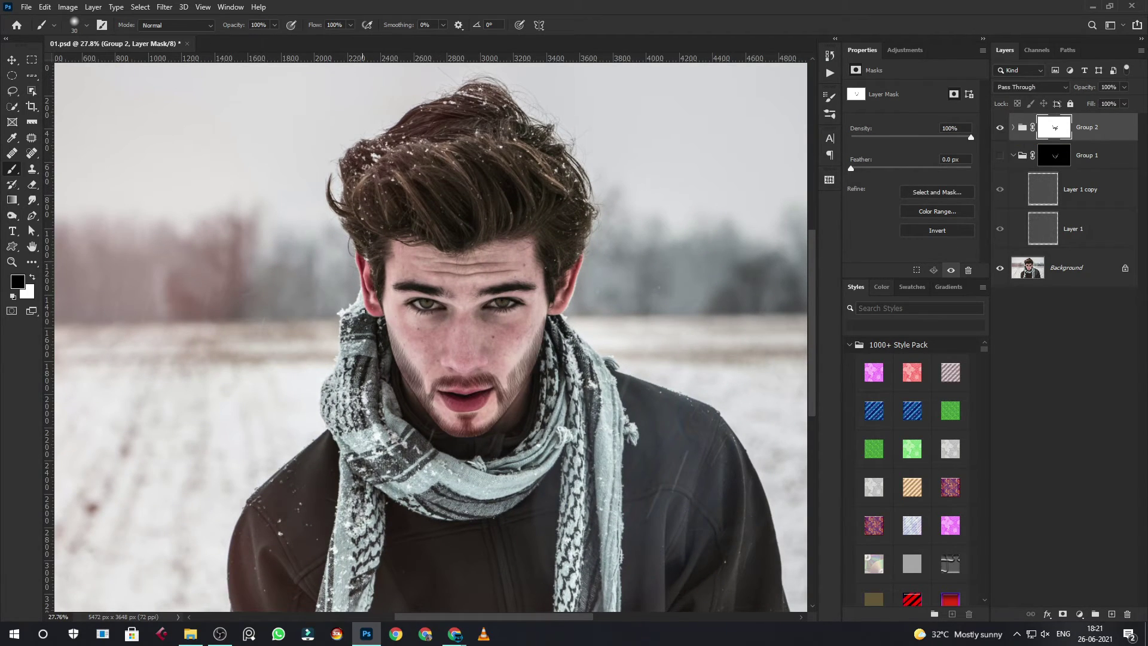
pyautogui.scroll(1, 492, 335)
pyautogui.scroll(1, 492, 336)
pyautogui.scroll(3, 492, 329)
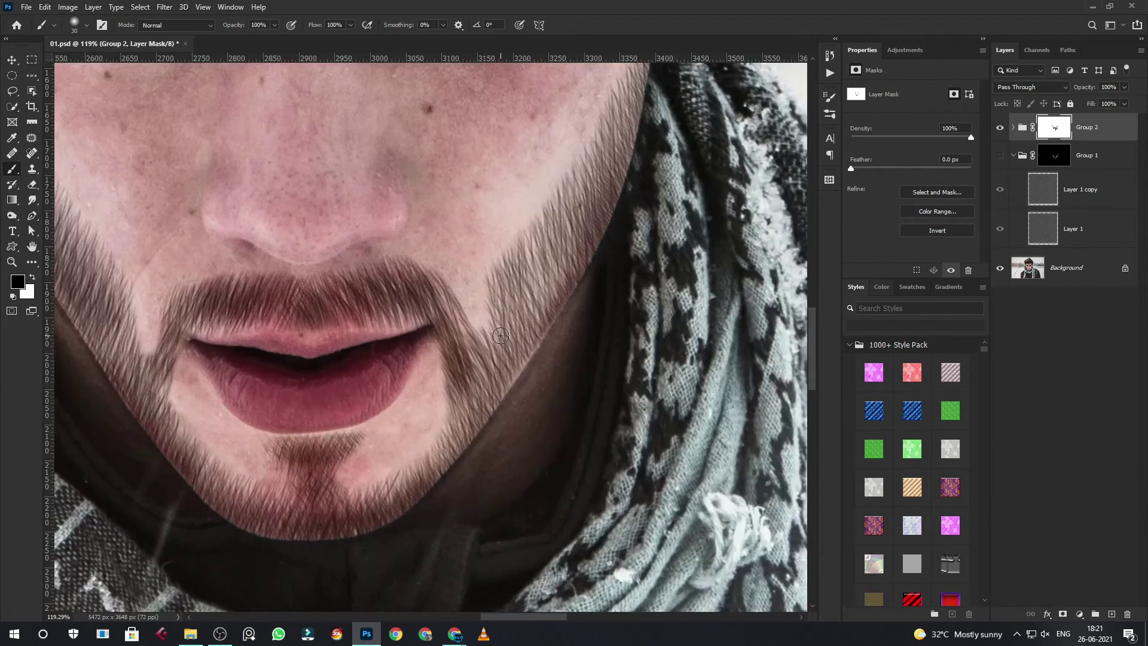
pyautogui.scroll(1, 498, 330)
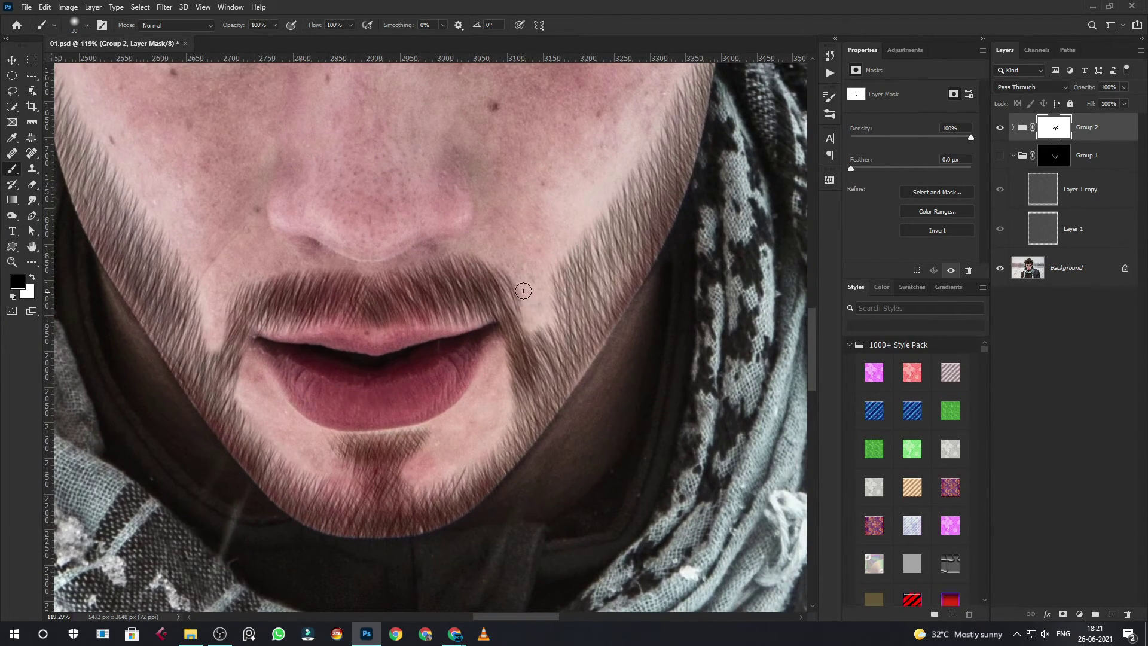
# Step: Paint white to restore hair at the moustache ends and below the mouth corner
pyautogui.press('x')
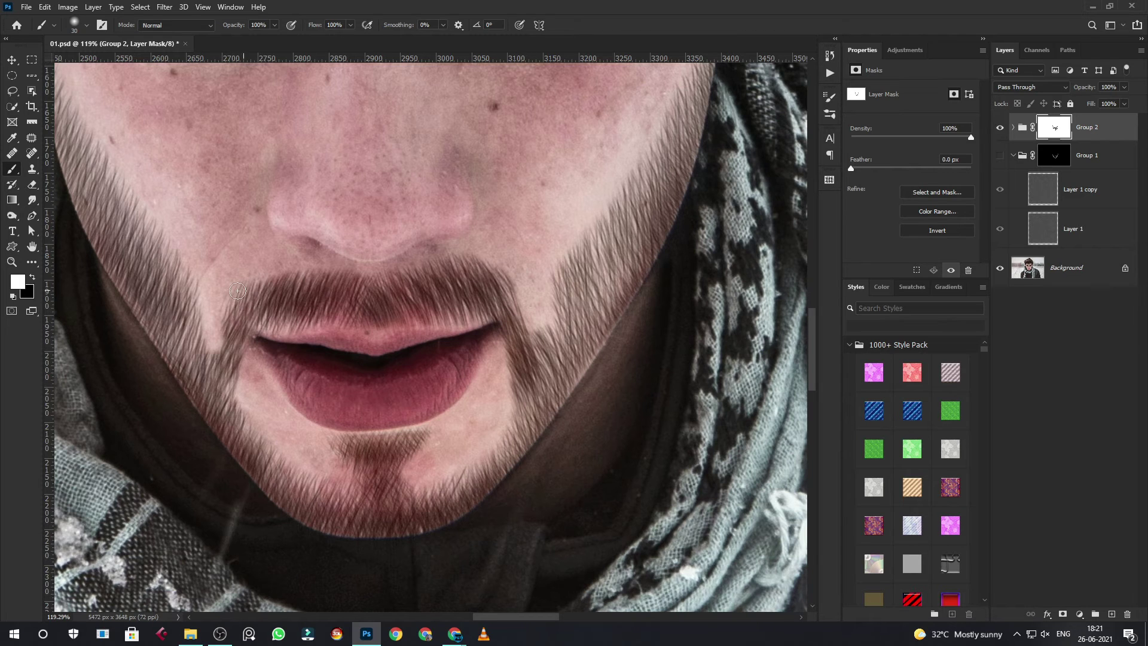
pyautogui.moveTo(237, 324); pyautogui.dragTo(182, 294)
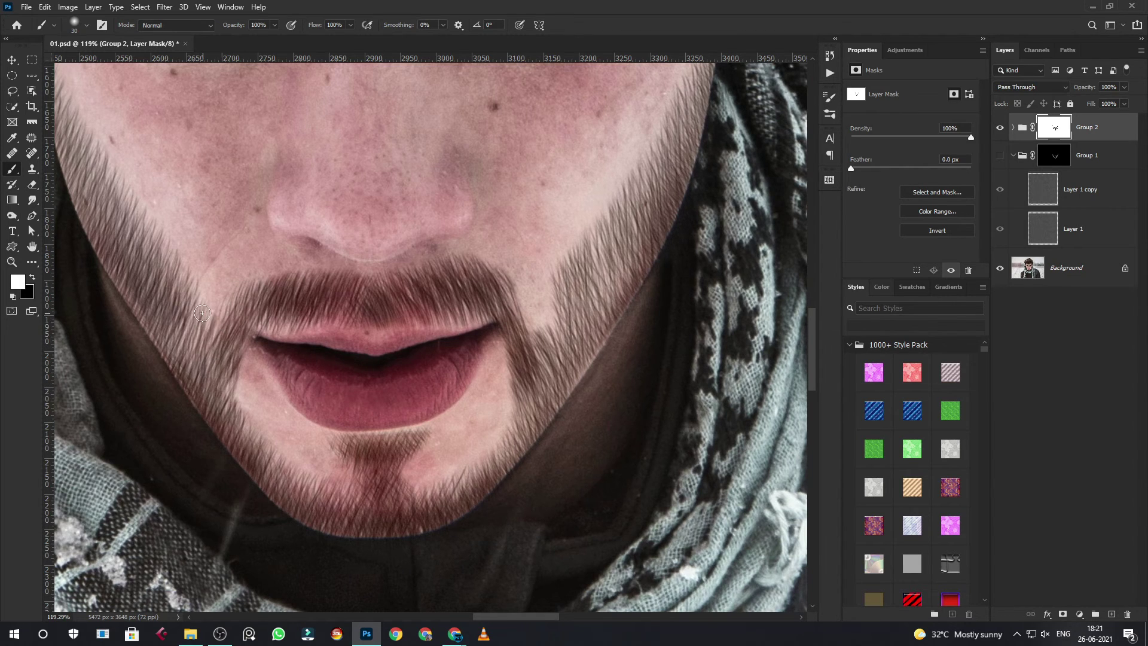
pyautogui.moveTo(537, 310); pyautogui.dragTo(555, 283)
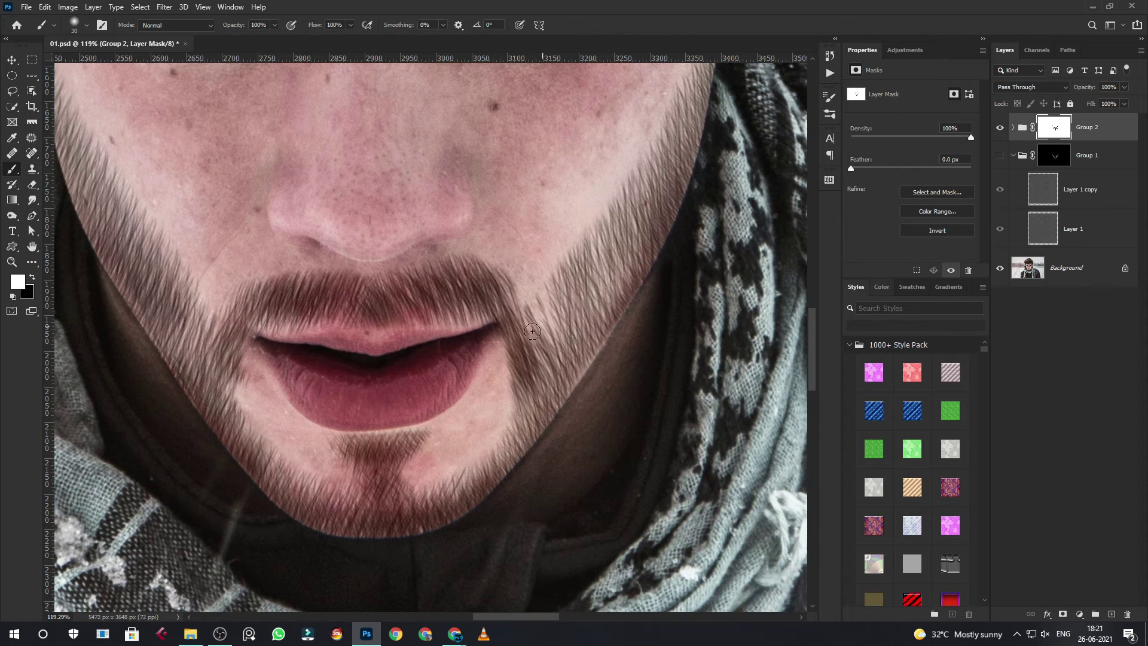
pyautogui.moveTo(499, 344); pyautogui.dragTo(499, 439)
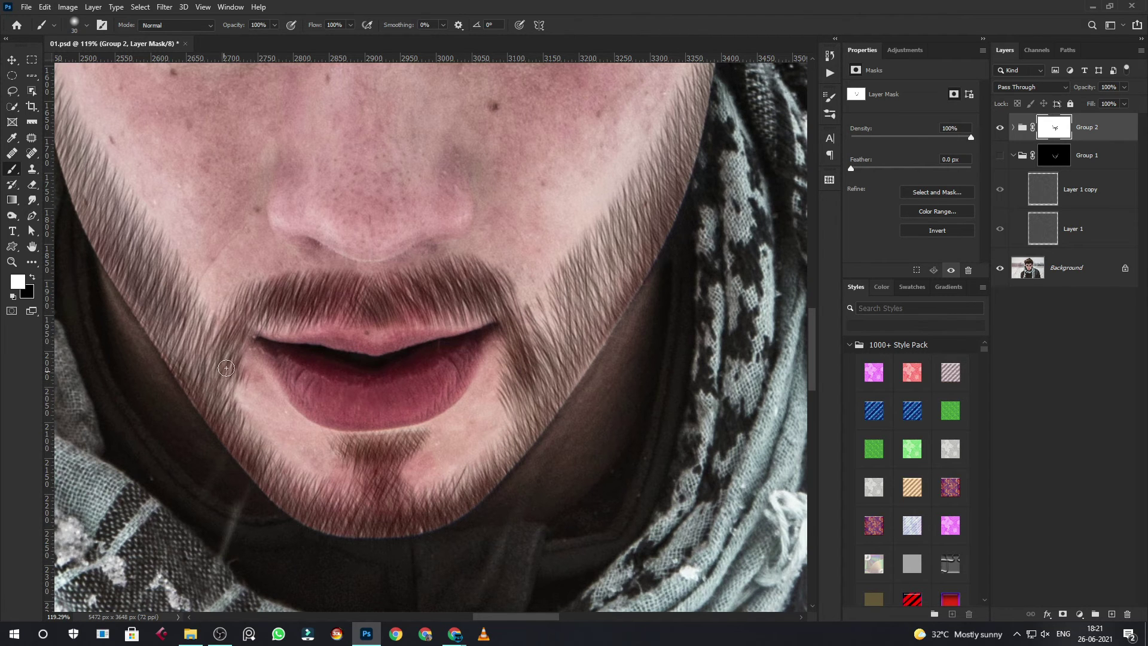
pyautogui.scroll(-2, 281, 454)
pyautogui.scroll(-1, 413, 442)
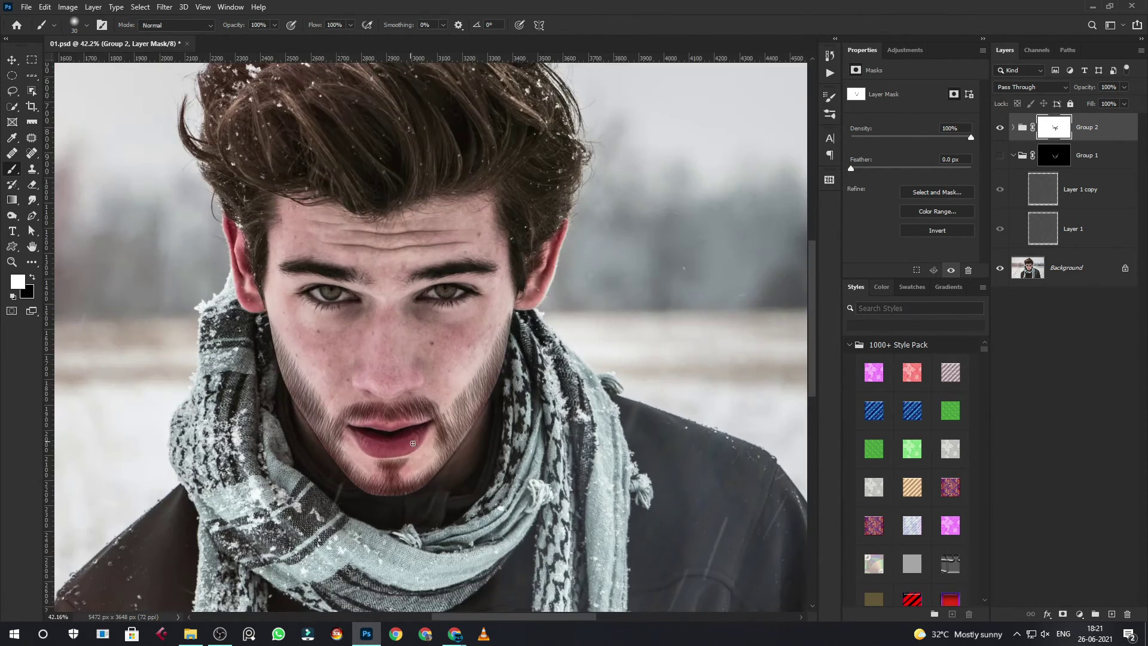
pyautogui.scroll(1, 436, 406)
pyautogui.scroll(2, 449, 453)
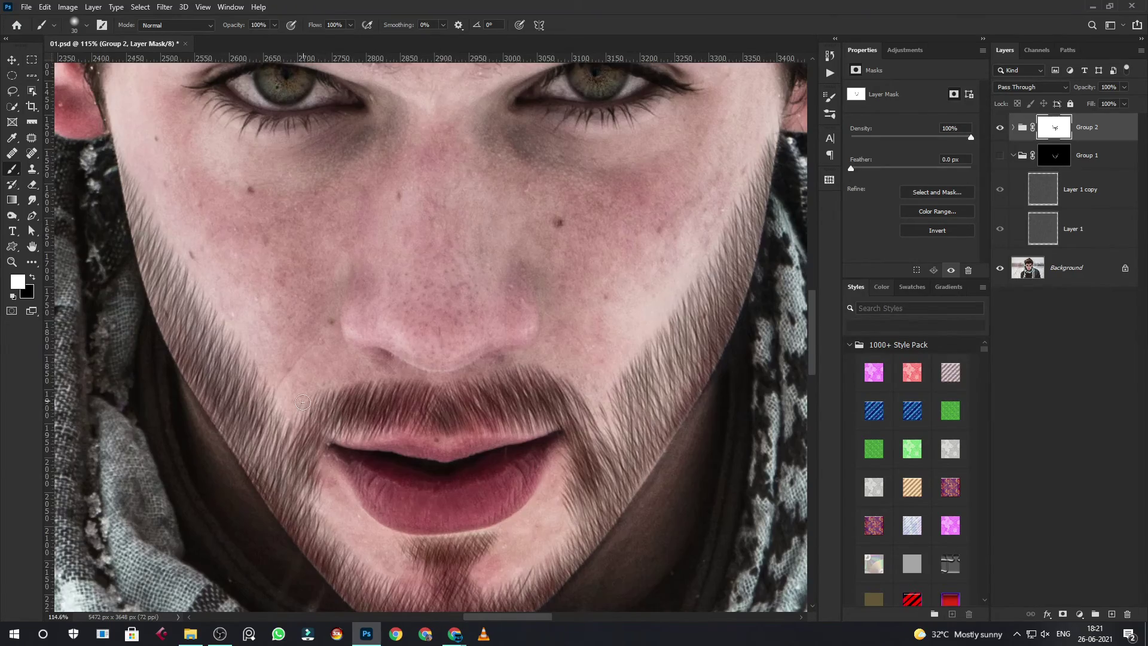
pyautogui.scroll(-3, 314, 402)
pyautogui.scroll(1, 478, 383)
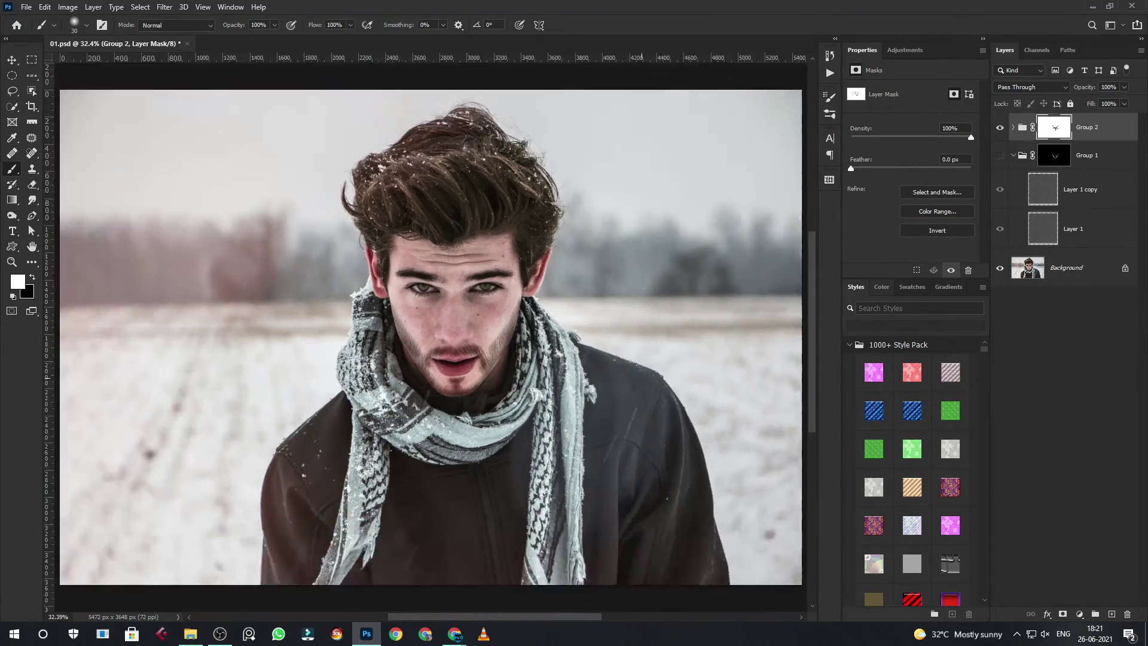
pyautogui.scroll(1, 543, 373)
# Step: Duplicate Group 2 with the copy at 0% opacity, and set Group 2 to 63% opacity
pyautogui.hotkey('ctrl', 'j')
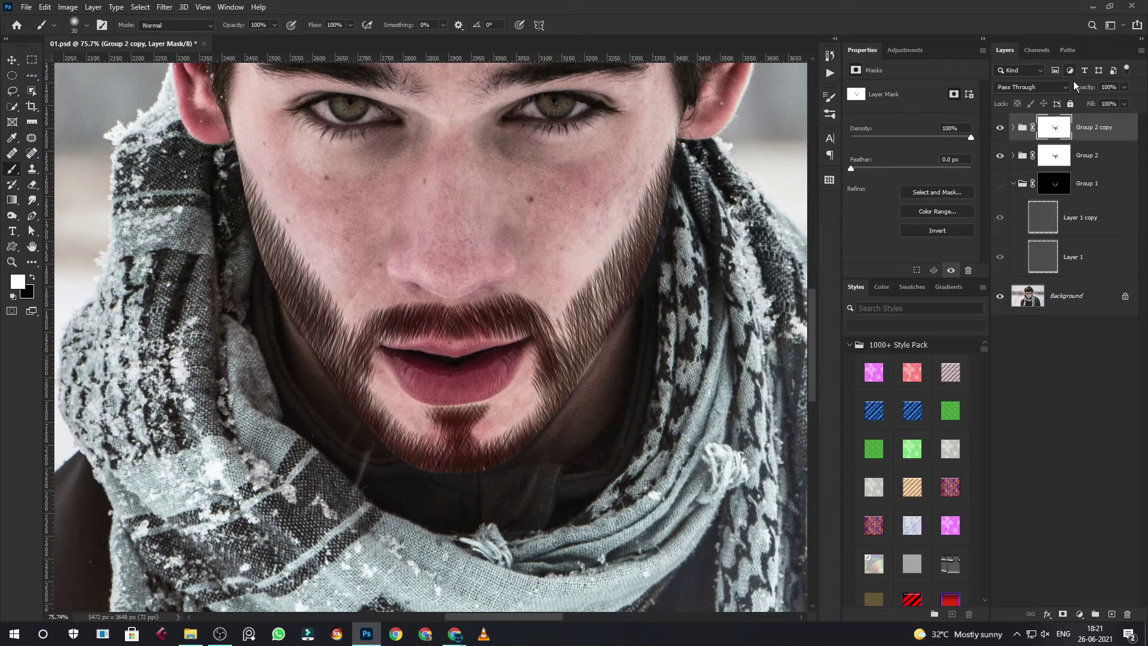
pyautogui.write('0')
pyautogui.press('Return')
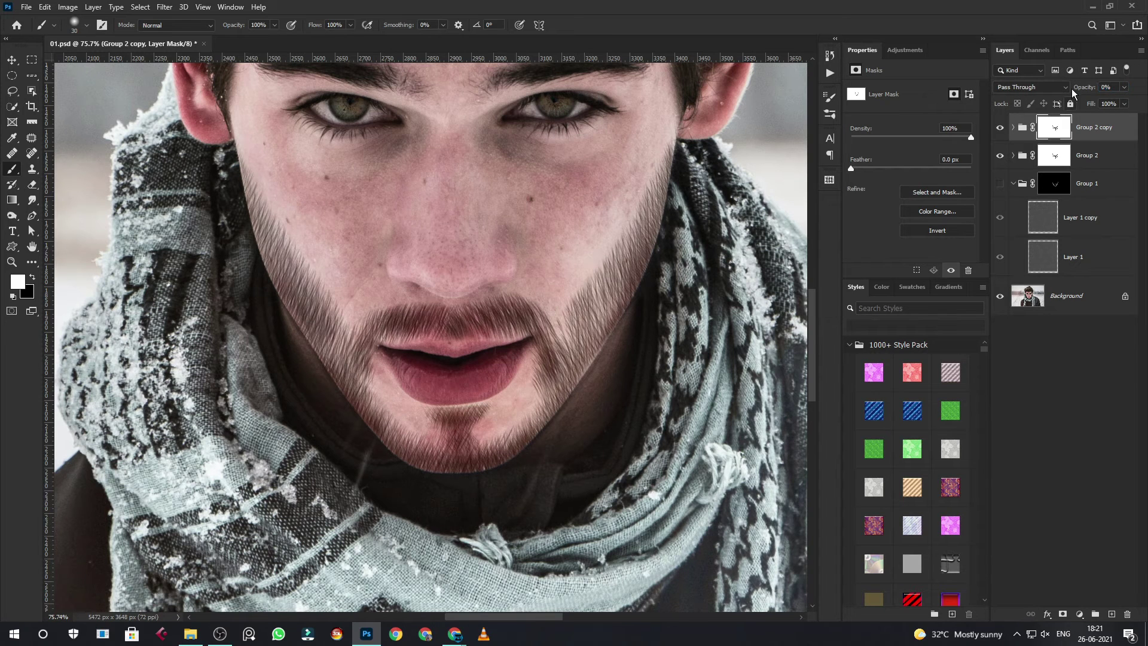
pyautogui.click(1104, 157)
pyautogui.moveTo(1081, 88)
pyautogui.mouseDown()
pyautogui.moveTo(1059, 91)
pyautogui.moveTo(1079, 96)
pyautogui.mouseUp()
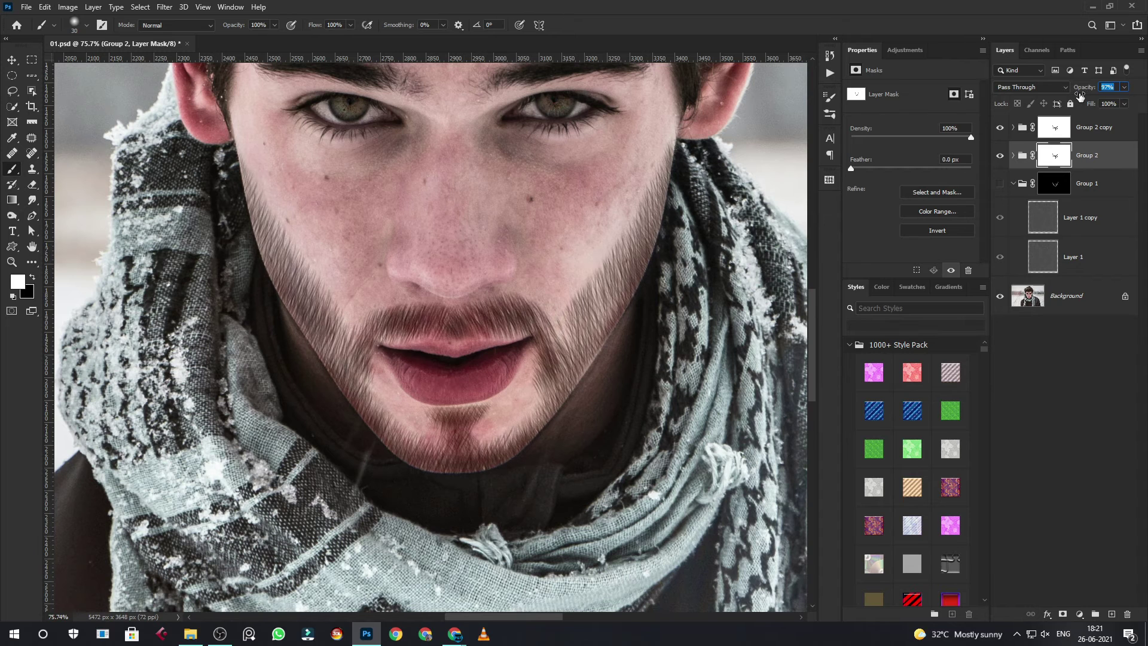
pyautogui.hotkey('ctrl', '0')
# Step: Toggle Group 2 and Group 2 copy visibility off and on, ending with the beard hidden
pyautogui.press('v')
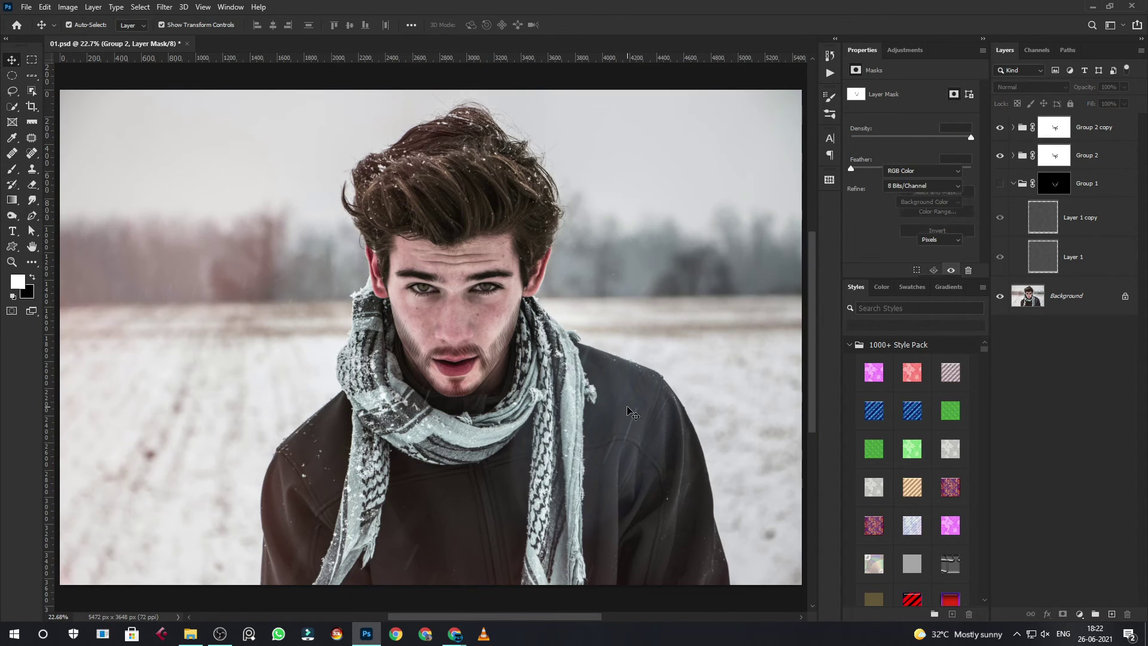
pyautogui.click(1004, 323)
pyautogui.keyDown('alt'); pyautogui.click(999, 295); pyautogui.keyUp('alt')
pyautogui.click(999, 155)
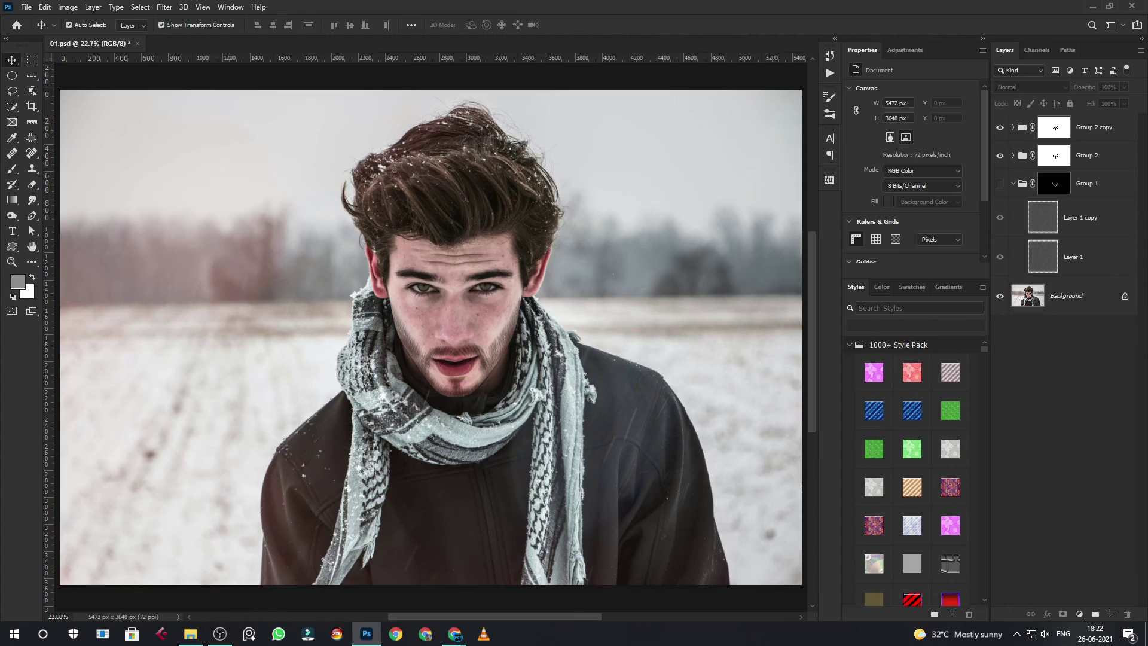
pyautogui.keyDown('alt'); pyautogui.click(1001, 293); pyautogui.keyUp('alt')
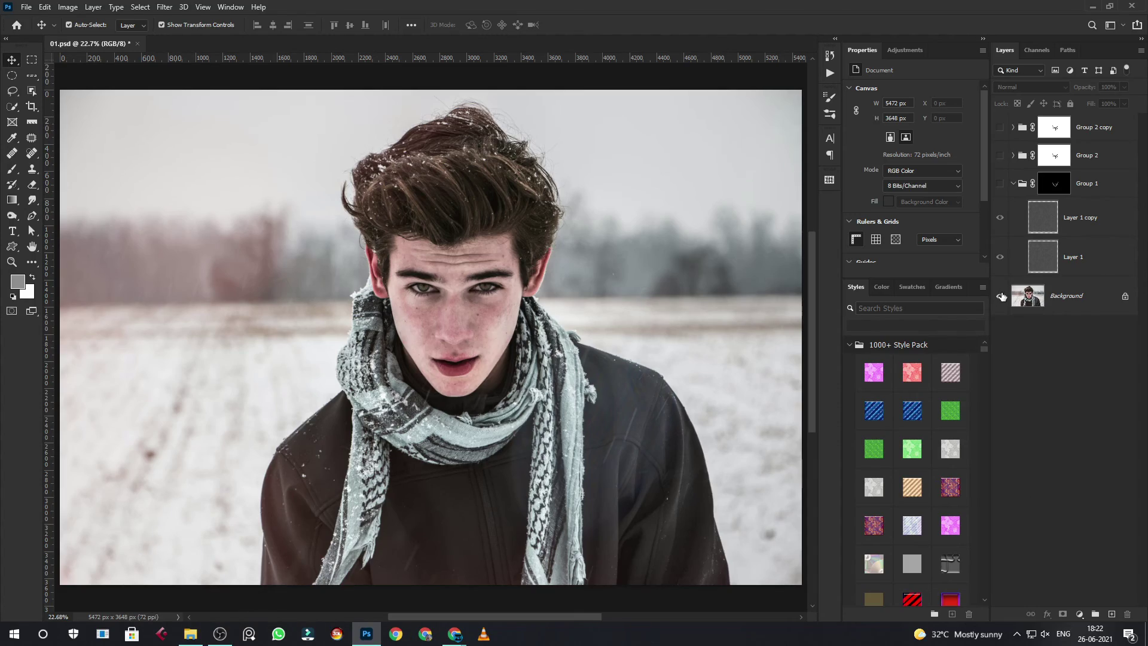
pyautogui.click(999, 155)
pyautogui.keyDown('alt'); pyautogui.click(999, 127); pyautogui.keyUp('alt')
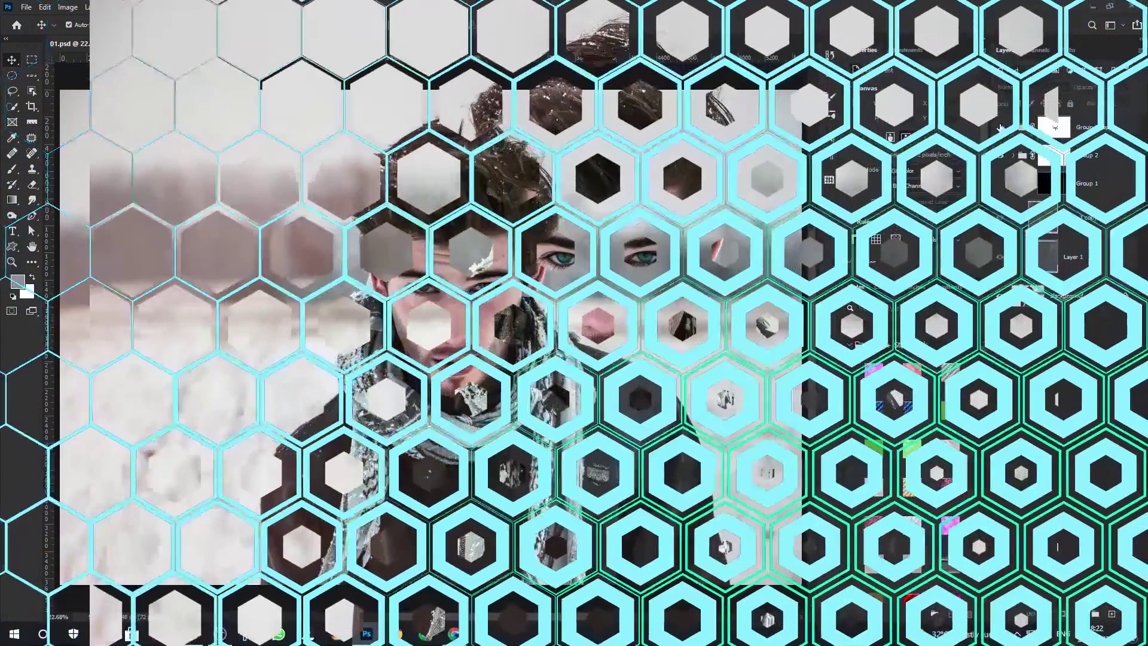